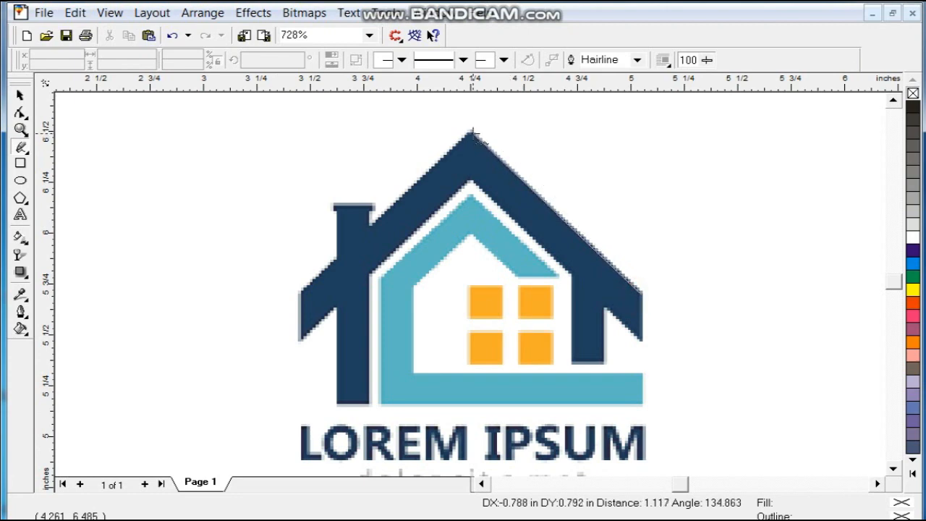
left_click(470, 131)
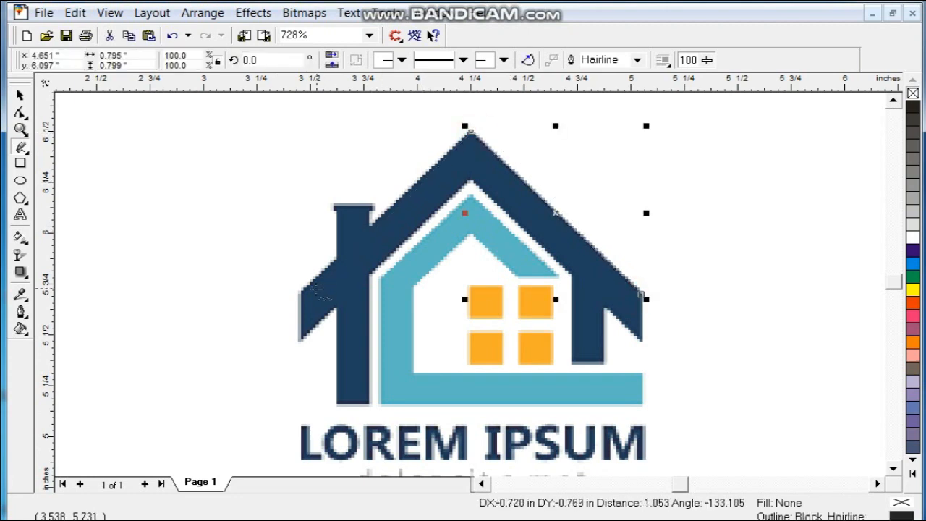
Step: Trace the roof outline point by point, close it, and fill it 50% black
left_click(301, 293)
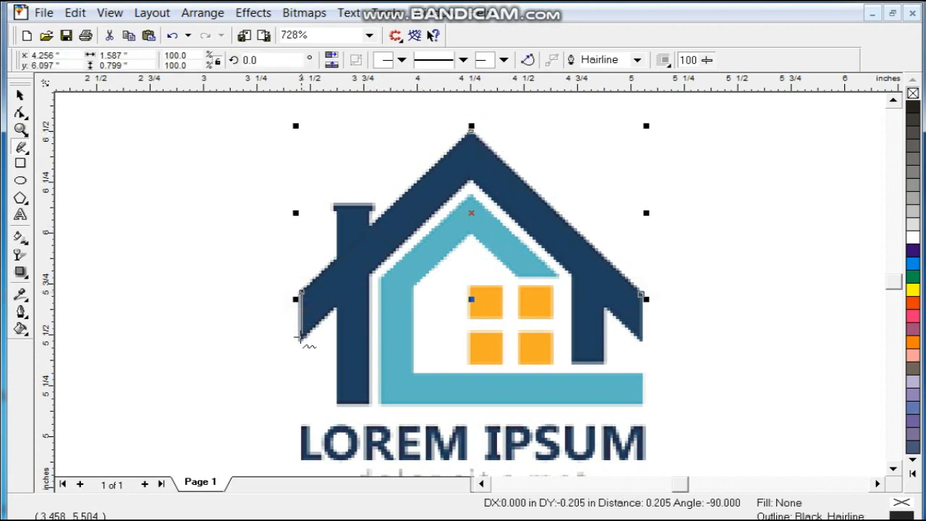
left_click(301, 340)
left_click(470, 181)
left_click(642, 341)
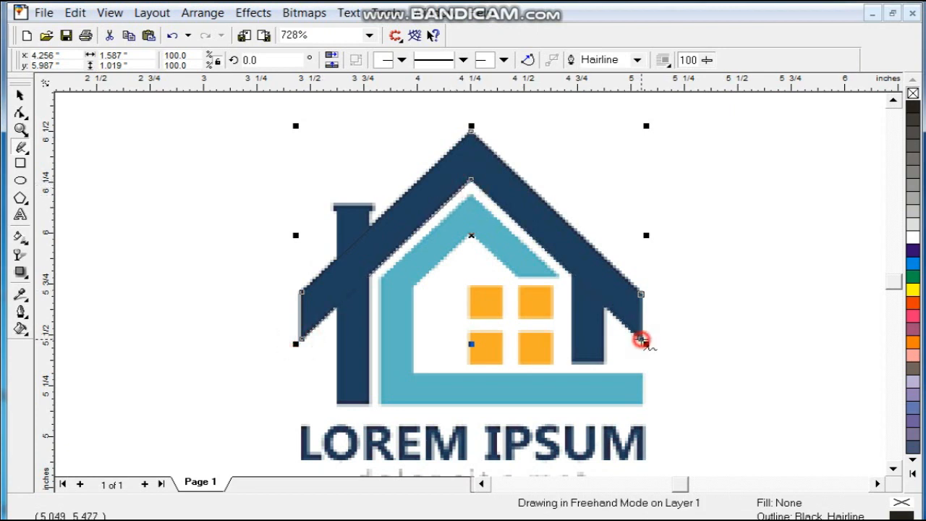
left_click(641, 294)
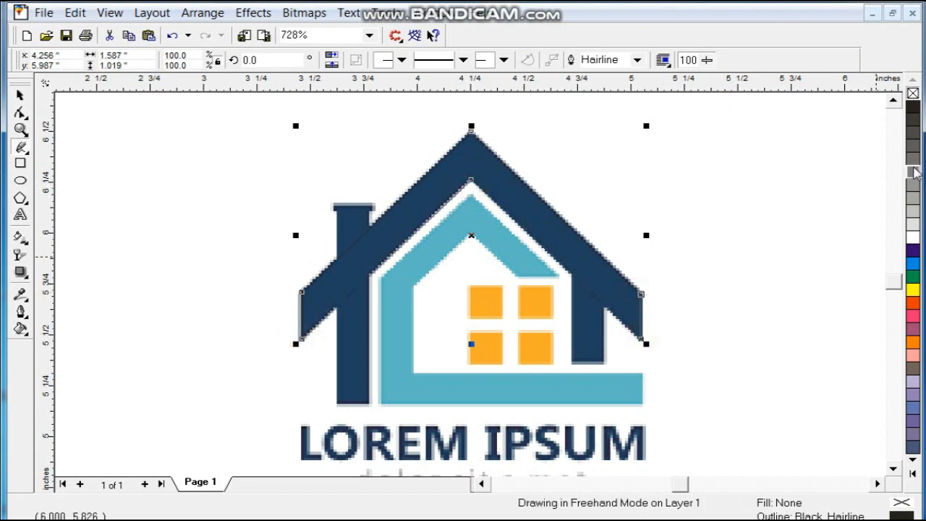
left_click(913, 171)
key("Escape")
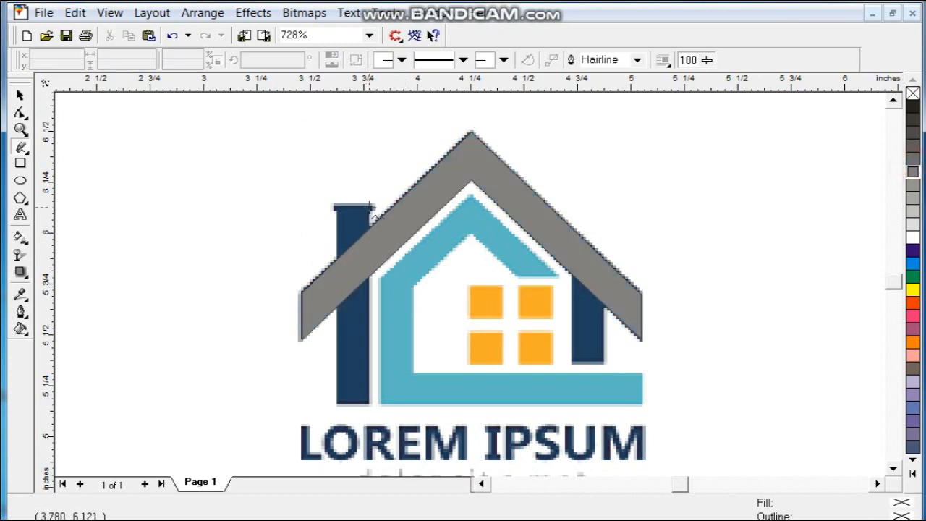
Step: Cover the chimney with a 50% black rectangle and squash a copy into a thin cap strip
left_click(20, 163)
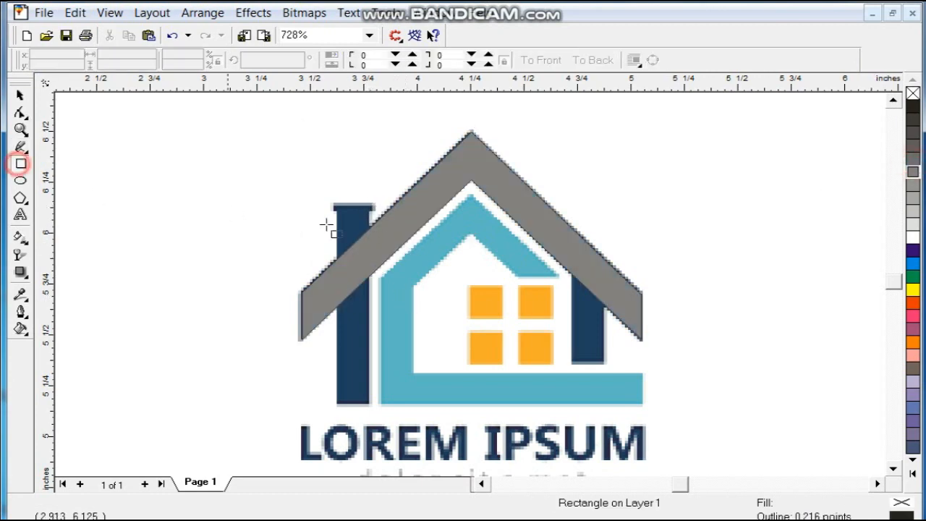
left_click_drag(335, 205, 368, 403)
left_click(19, 95)
left_click(913, 171)
left_click_drag(351, 407, 375, 209)
left_click(529, 327)
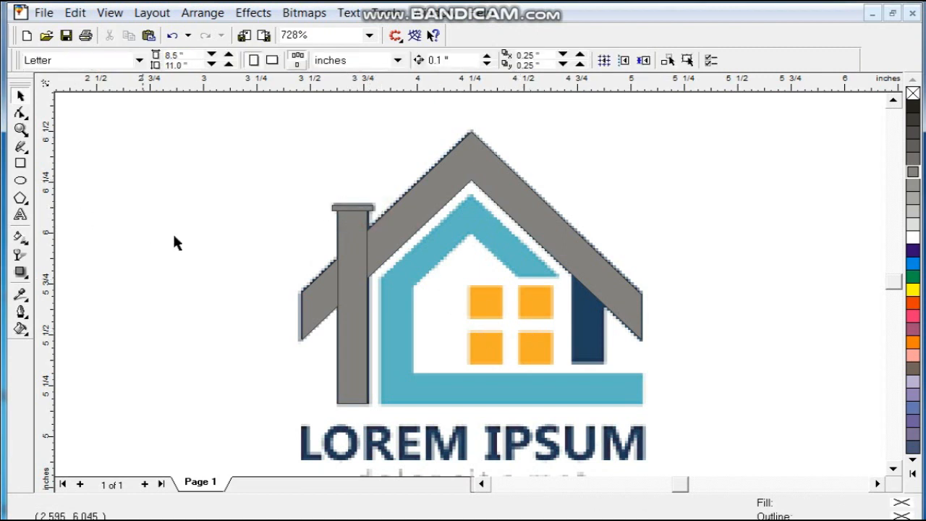
Step: Cover the short wall bar under the right roof with a 50% black rectangle
left_click(20, 163)
left_click_drag(573, 267, 603, 366)
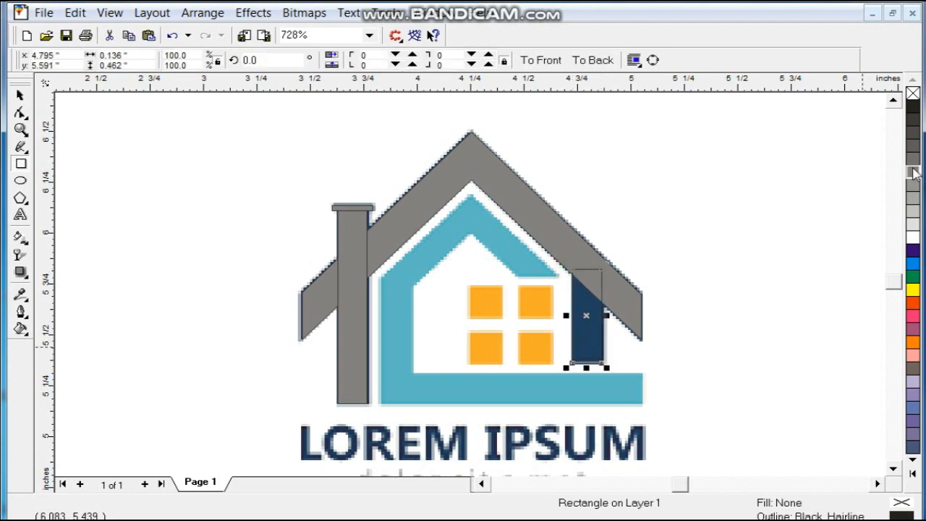
left_click(913, 172)
left_click(703, 306)
Step: Begin tracing the inner house outline with the Freehand tool
left_click(20, 147)
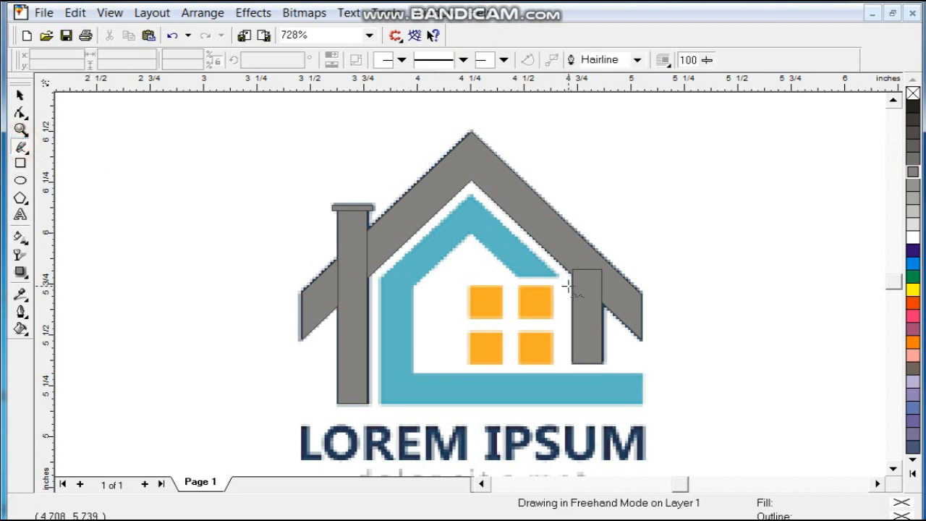
left_click(566, 276)
left_click(509, 275)
Step: Trace the inner house outline around its inner and outer corners and close it at the start point
left_click(509, 275)
left_click(471, 233)
left_click(413, 288)
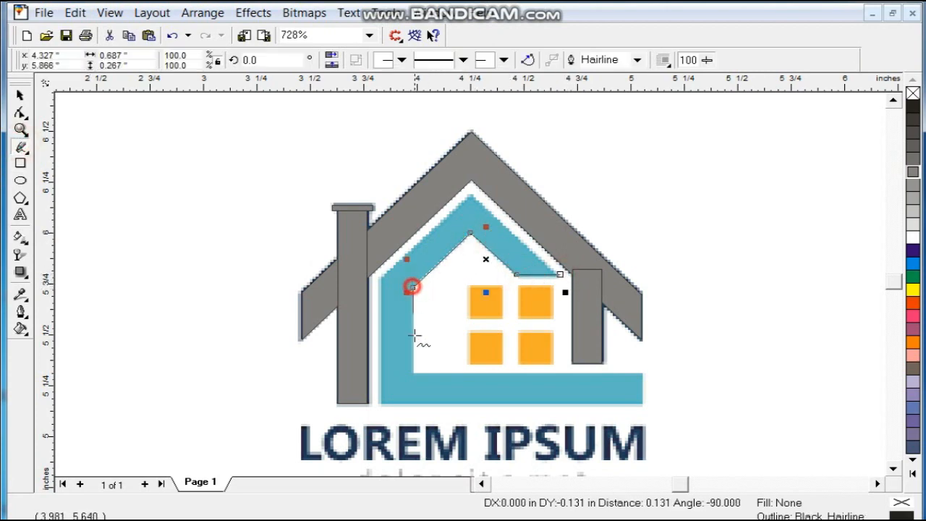
left_click(413, 375)
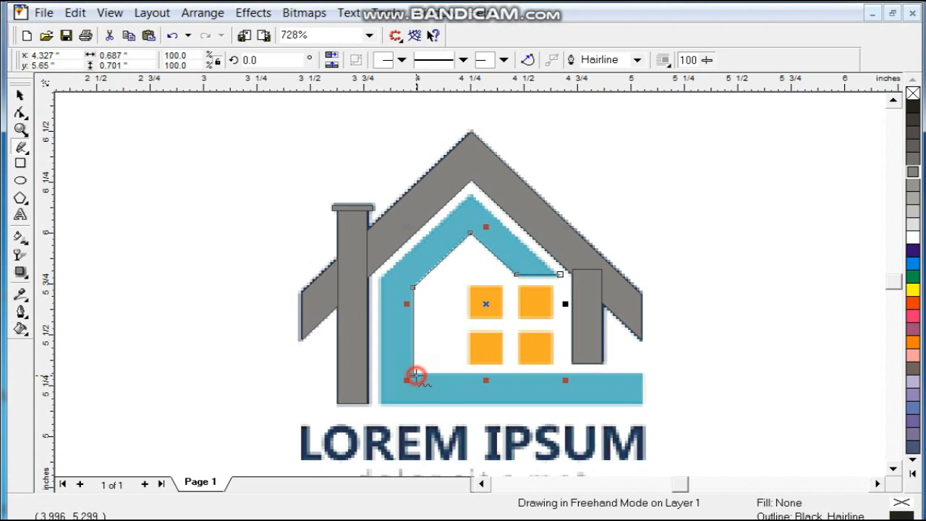
left_click(643, 374)
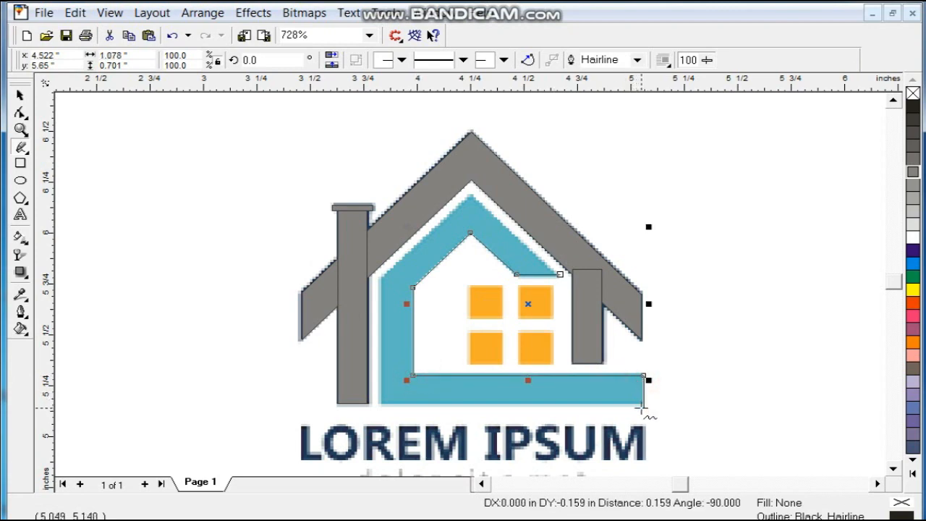
left_click(644, 404)
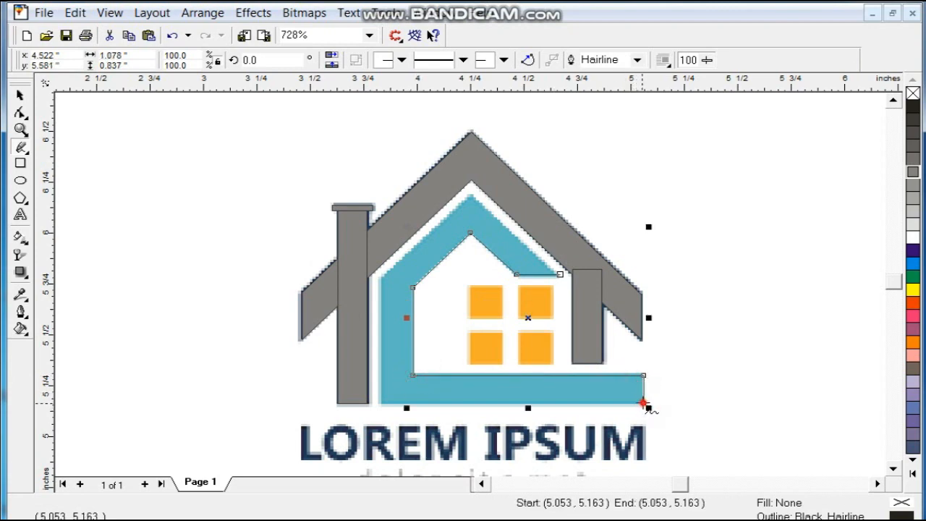
left_click(381, 403)
left_click(381, 278)
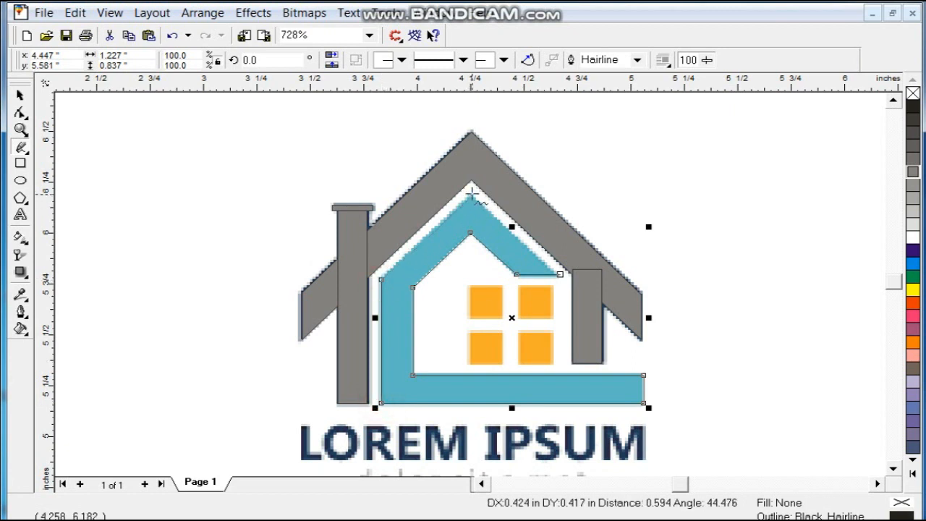
left_click(472, 194)
left_click(562, 275)
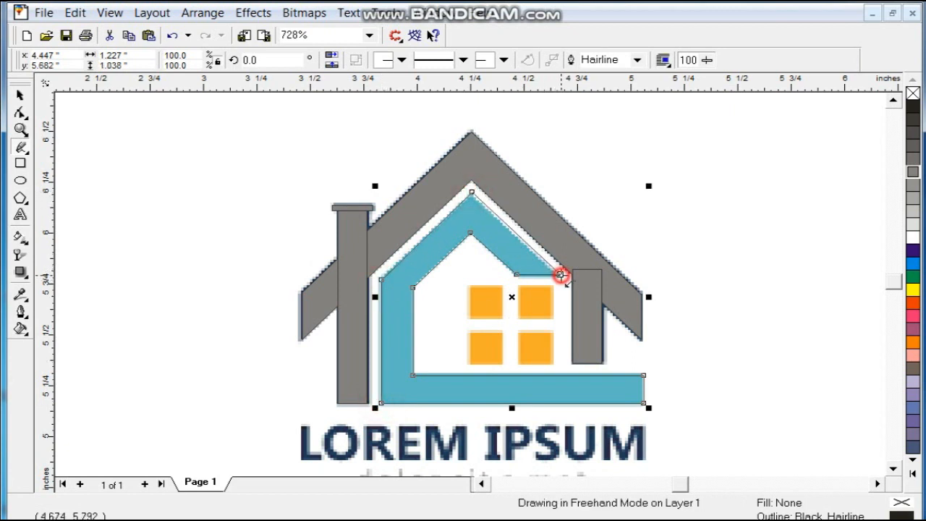
Step: Fill the closed house outline with 20% black
left_click(21, 95)
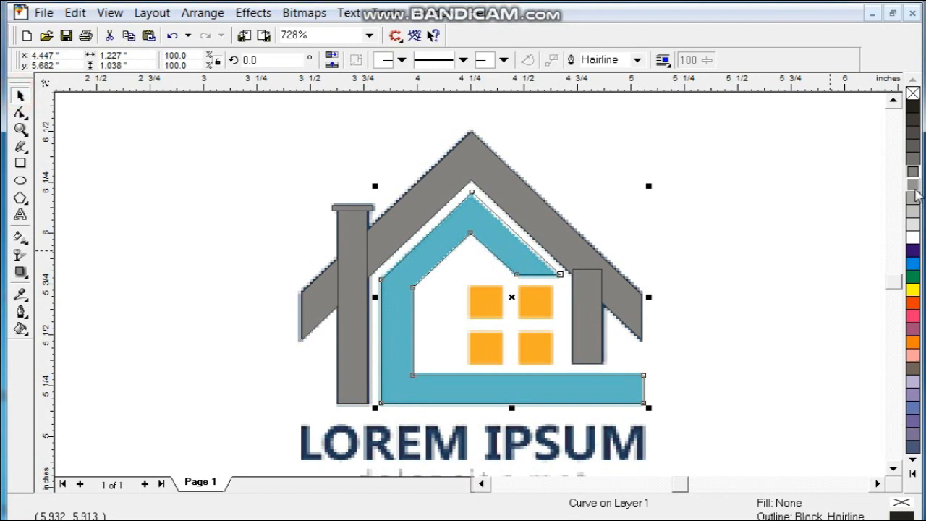
left_click(915, 190)
left_click(914, 211)
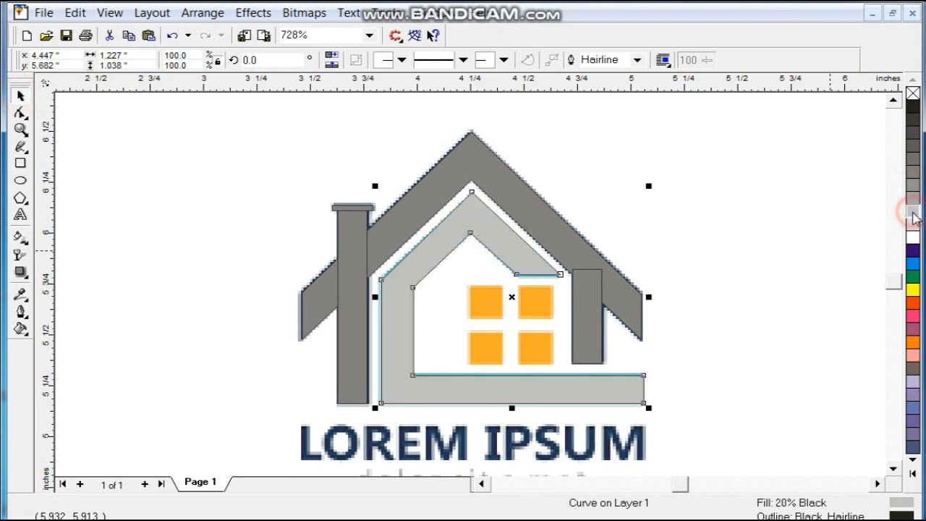
left_click(730, 255)
left_click(21, 163)
Step: Draw a 70% black square over a window pane and duplicate it across the panes
left_click_drag(472, 288, 504, 327)
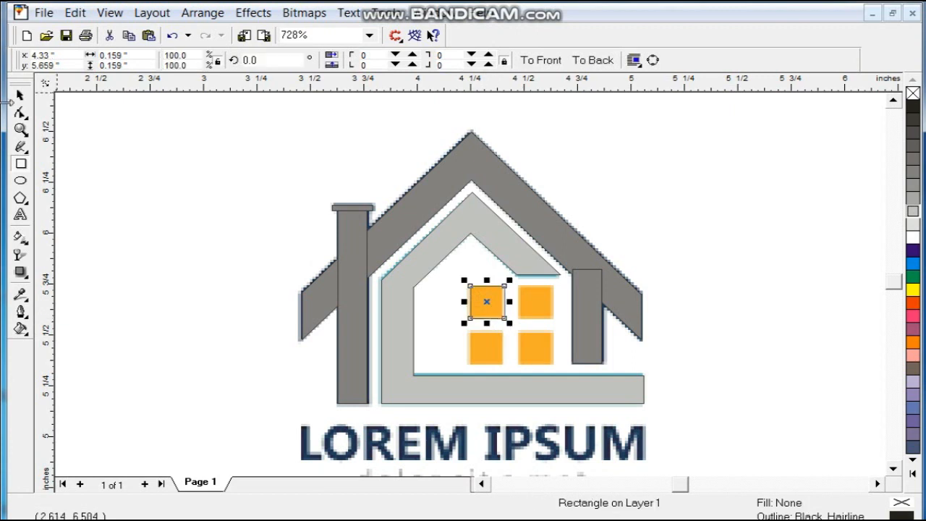
left_click(20, 113)
left_click(20, 95)
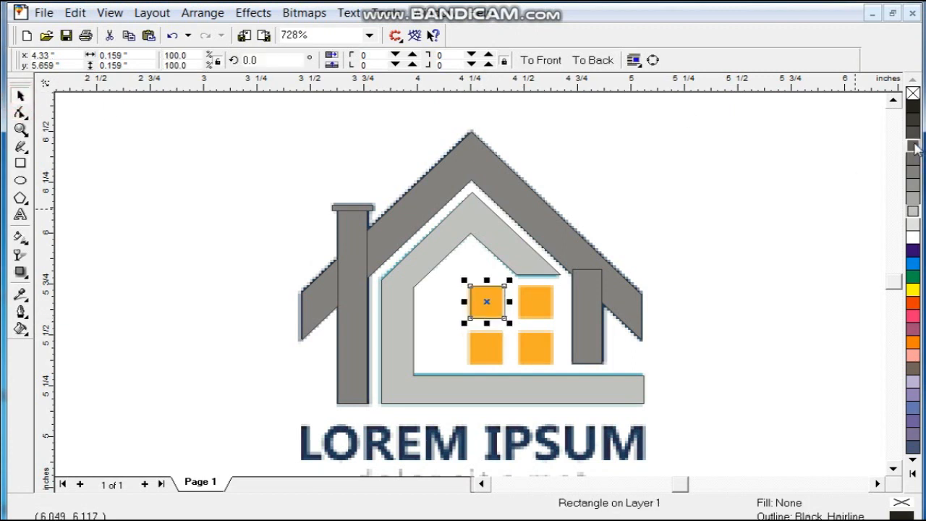
left_click(913, 145)
left_click_drag(488, 306, 492, 352)
left_click(492, 306, "shift")
Step: Move the original colour logo to the left of the grey tracing
scroll(532, 385, "down", 1)
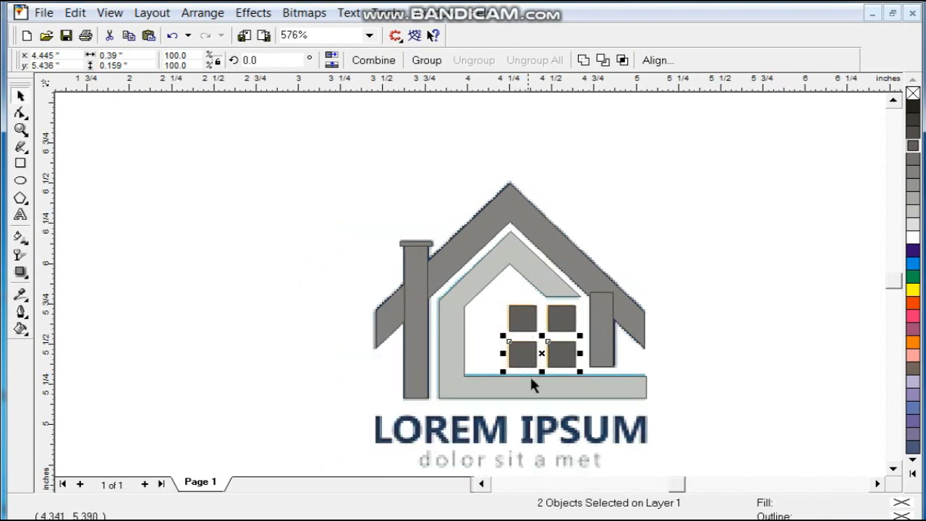
left_click(558, 428)
left_click_drag(614, 429, 263, 381)
Step: Select the chimney, chimney cap and roof together
left_click(418, 293)
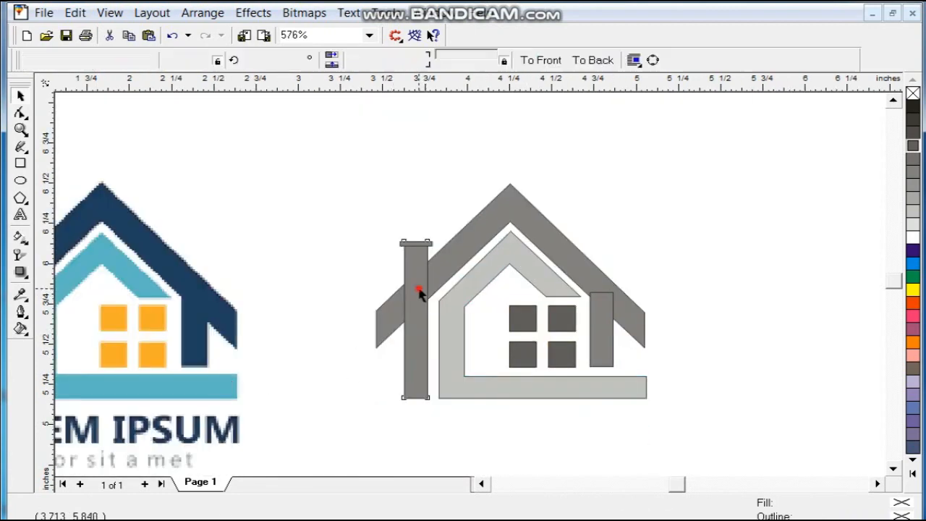
left_click(421, 243, "shift")
left_click(495, 214, "shift")
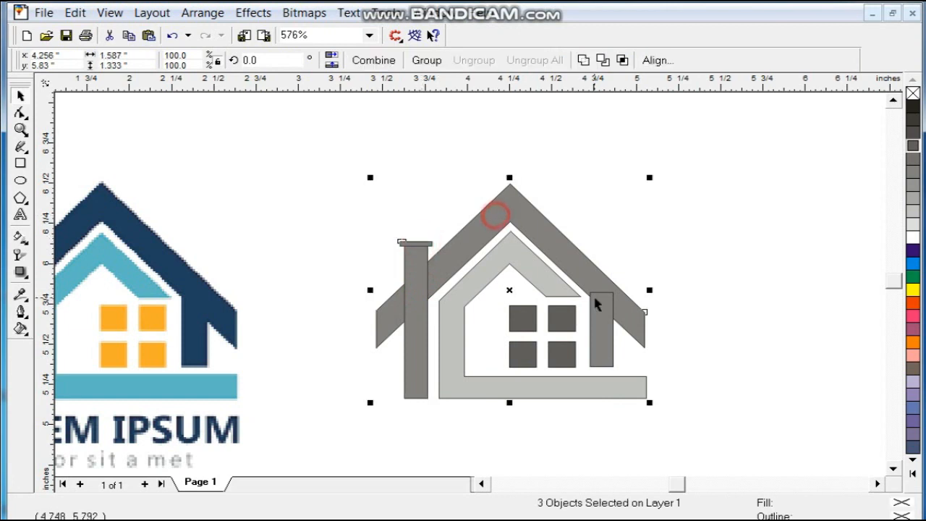
Step: Weld the roof, chimney, cap and wall bar, then fill them with the original roof's dark blue
left_click(584, 60)
left_click(551, 280)
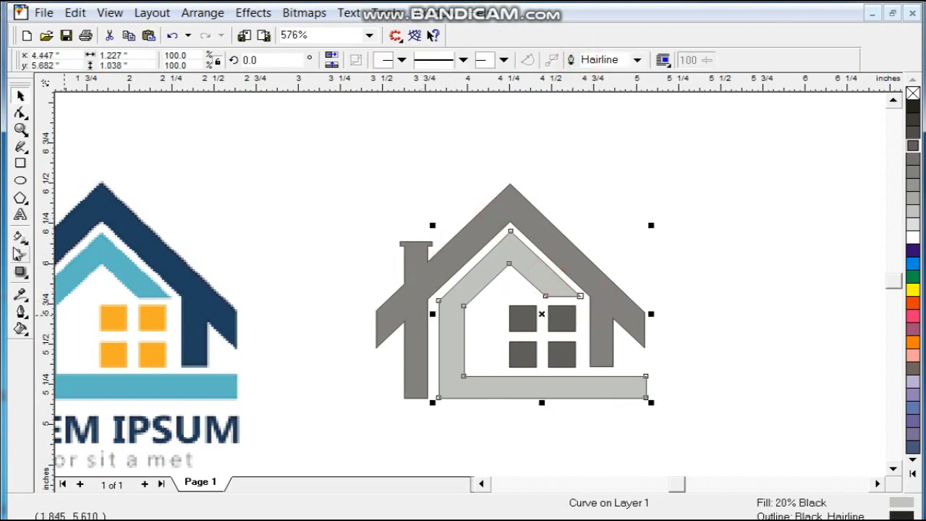
left_click(20, 253)
left_click(20, 295)
left_click(215, 299)
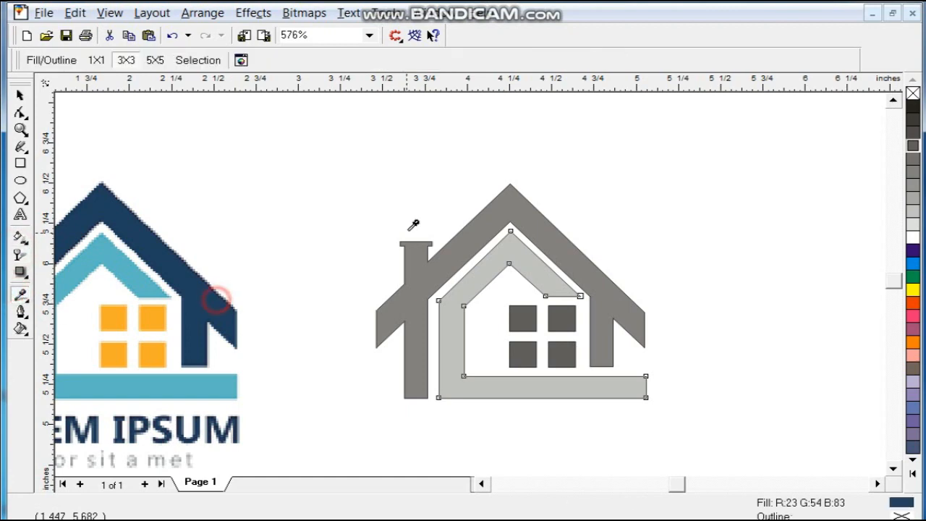
left_click(457, 236)
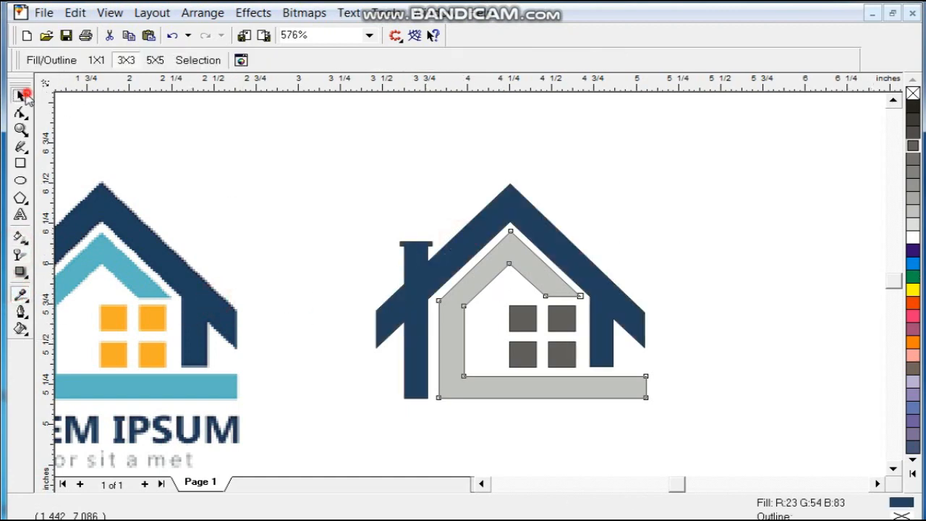
Step: Fill the grey inner house outline with the reference roof's sampled light blue
left_click(21, 95)
left_click(22, 293)
left_click(135, 268)
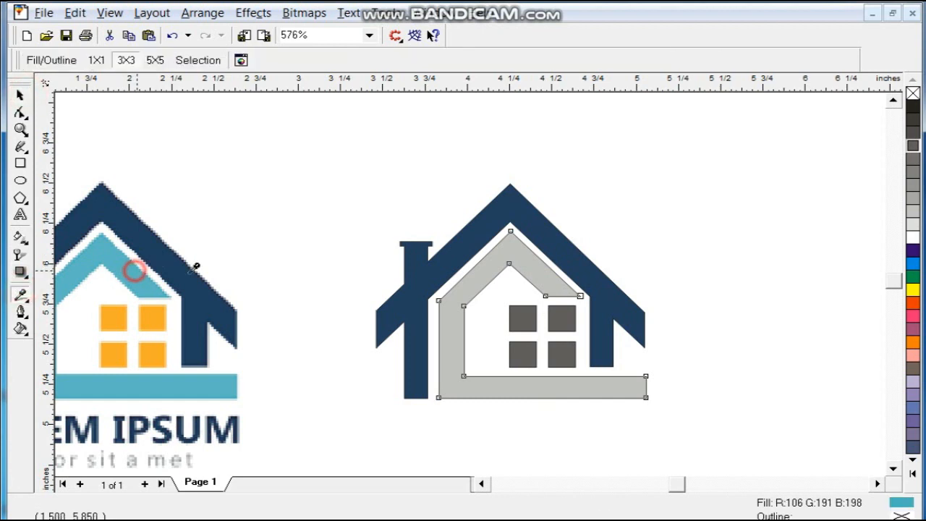
left_click(504, 252)
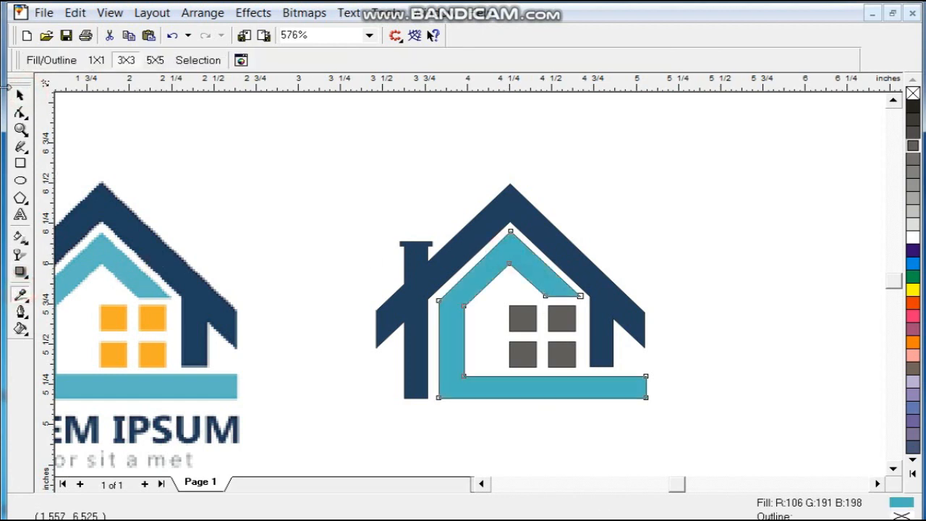
left_click(21, 95)
left_click_drag(502, 296, 564, 362)
Step: Fill all four window squares with yellow from the expanded palette
left_click(563, 330, "shift")
left_click(912, 475)
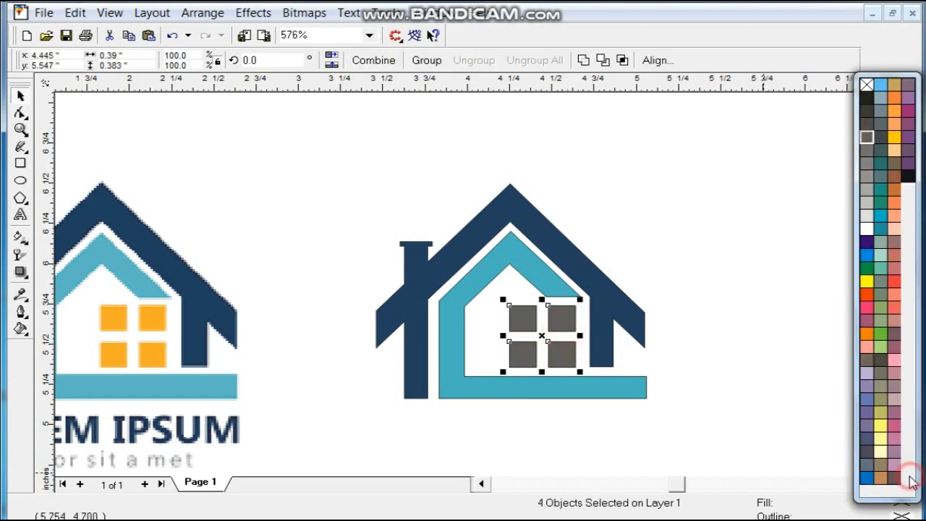
left_click(894, 138)
Step: Deselect the house shapes and select the reference logo image
left_click_drag(728, 157, 268, 471)
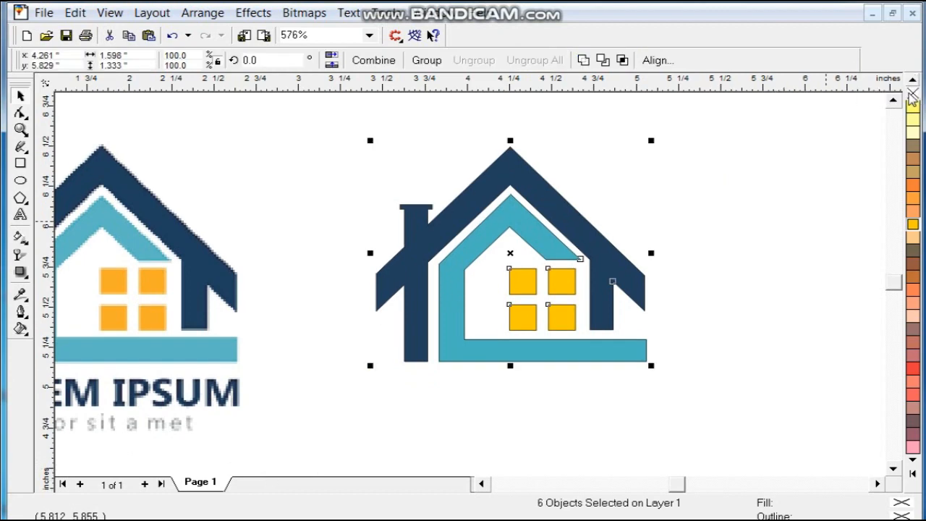
left_click(772, 205)
scroll(513, 284, "down", 2)
left_click(333, 339)
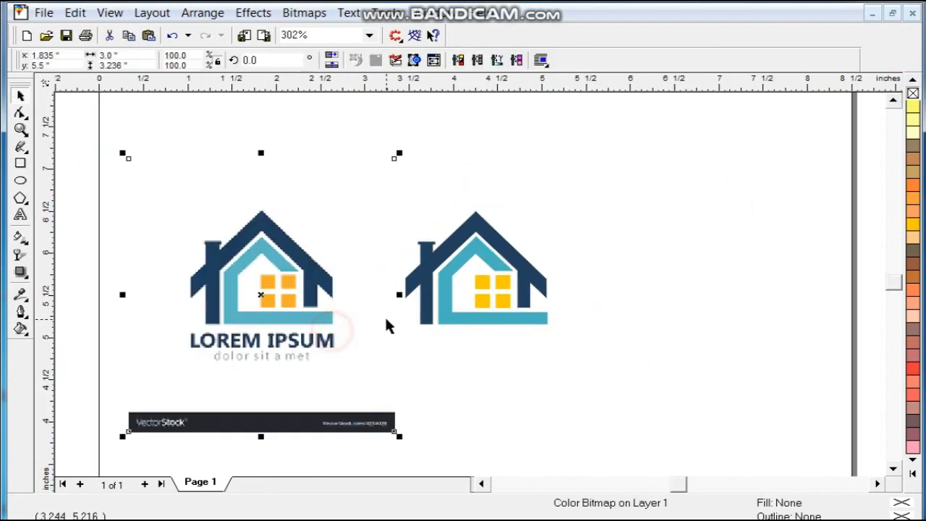
Step: Delete the reference logo image and set the page size to A4
key("Delete")
scroll(408, 312, "down", 3)
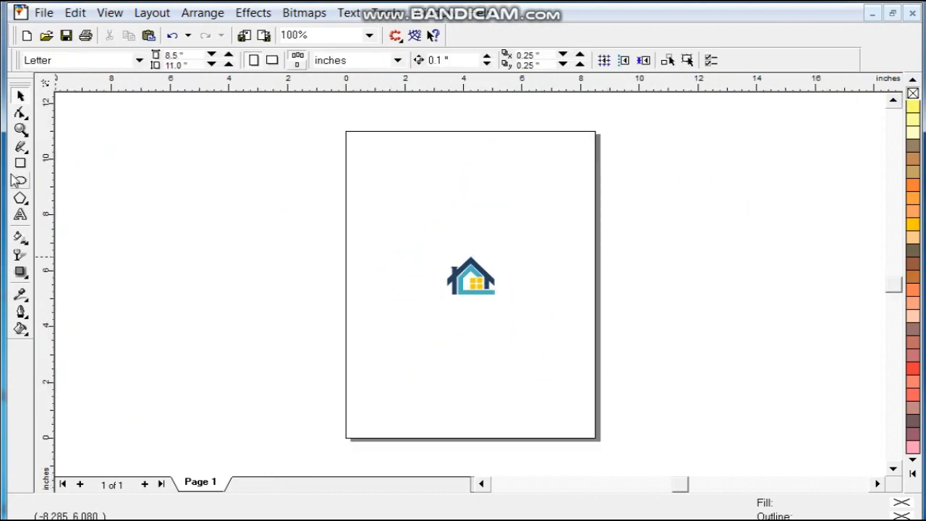
left_click(40, 63)
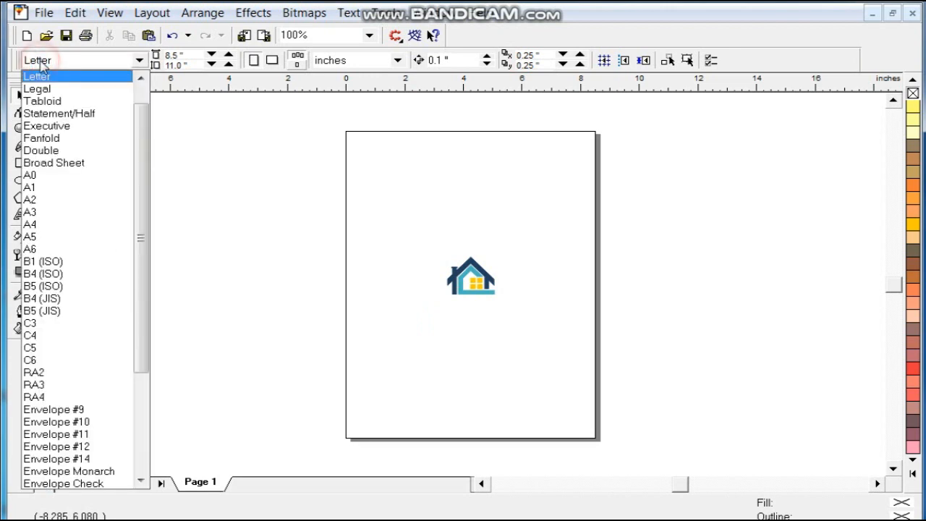
left_click(52, 225)
Step: Create a page-sized rectangle and zoom in so the page fills the view
left_click(181, 244)
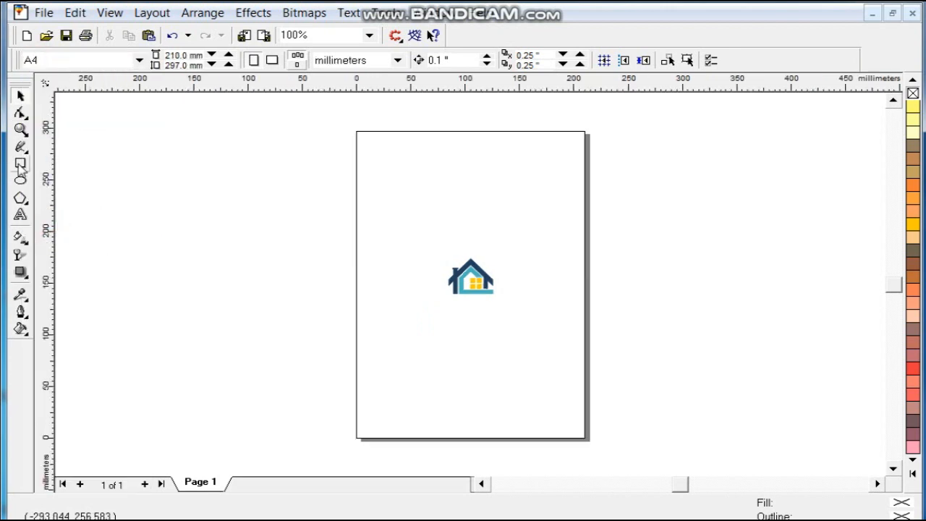
double_click(20, 164)
left_click(19, 128)
left_click_drag(296, 116, 620, 432)
Step: Move the whole house logo to the left of the page
left_click(20, 95)
left_click_drag(332, 232, 524, 337)
left_click_drag(472, 262, 250, 219)
left_click(290, 216)
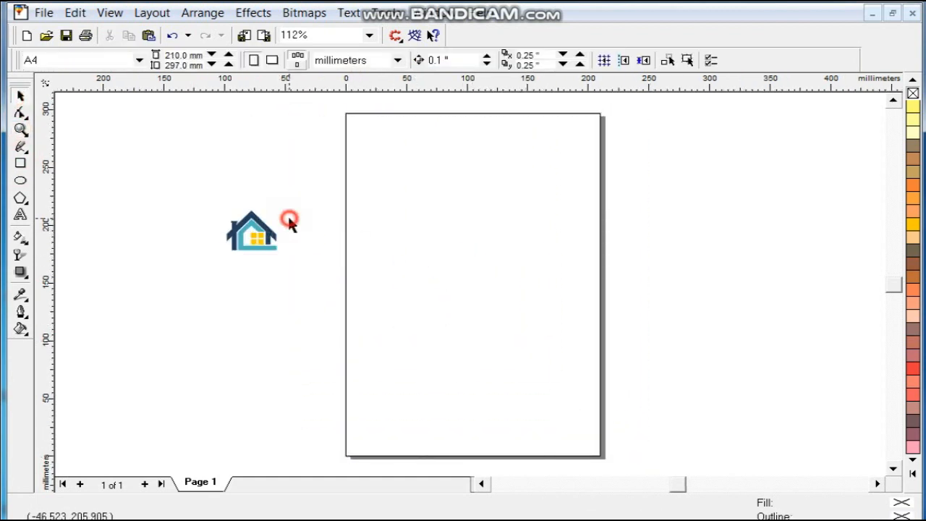
Step: Draw a wide rectangle across the page bottom, convert it to curves, and bend its top edge into a wave
left_click(20, 163)
left_click_drag(312, 417, 615, 457)
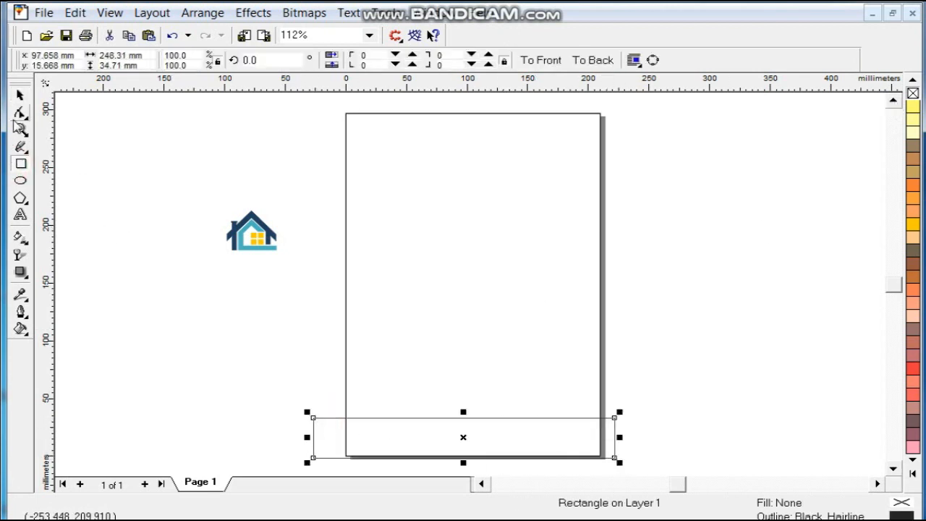
left_click(20, 112)
key("ctrl+q")
left_click_drag(614, 417, 615, 367)
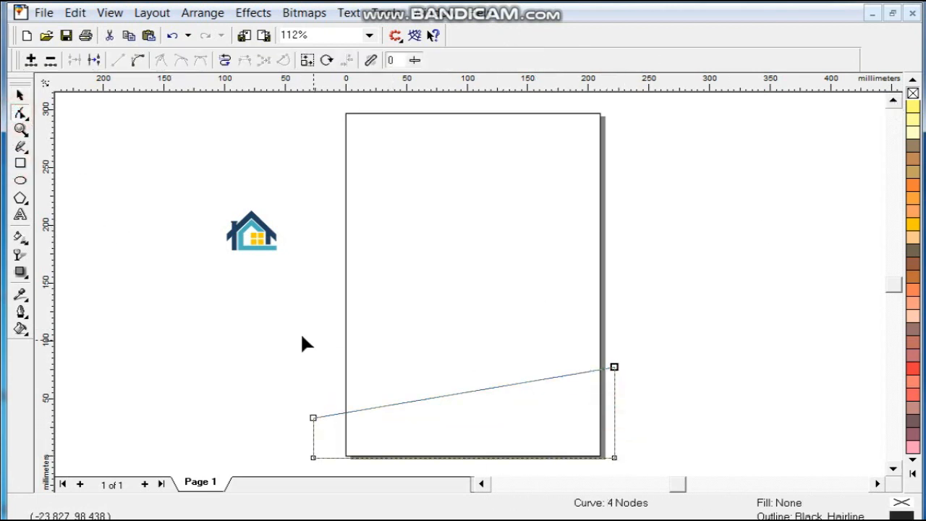
scroll(409, 246, "down", 2)
left_click(138, 60)
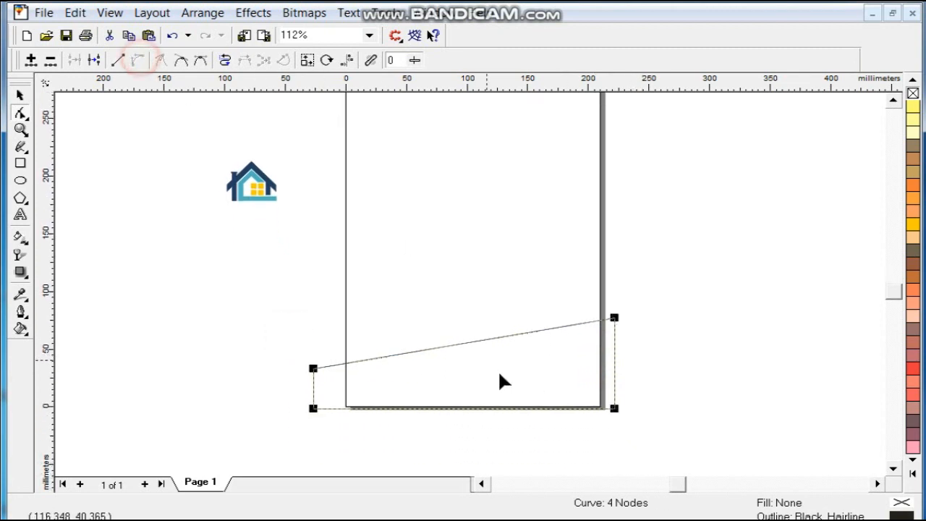
left_click_drag(501, 331, 521, 365)
Step: Skew the wave to leave a copy, then repeat with Ctrl+R for another copy
left_click(22, 96)
left_click(466, 366)
left_click_drag(620, 364, 626, 376)
right_click(626, 375)
key("ctrl+r")
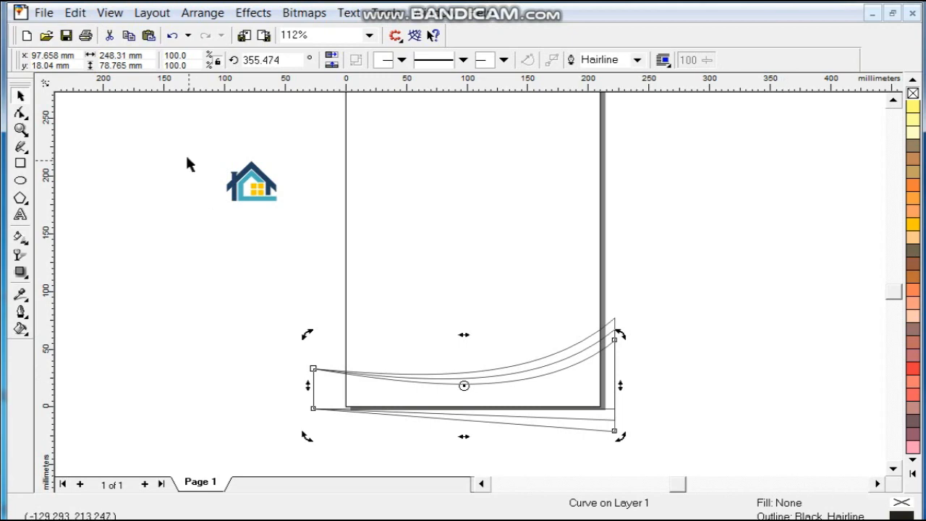
Step: Copy the house logo's yellow fill onto the first wave shape
left_click(75, 12)
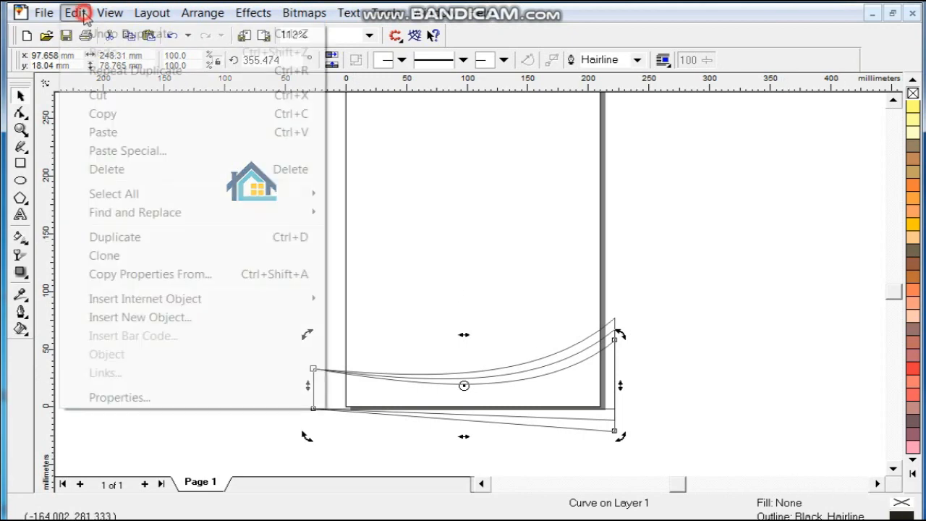
left_click(128, 272)
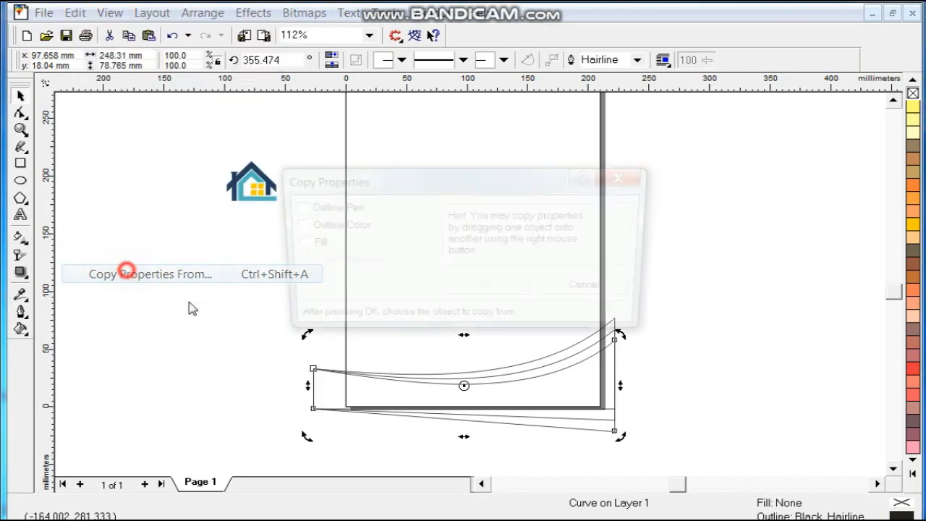
left_click(299, 244)
left_click(487, 289)
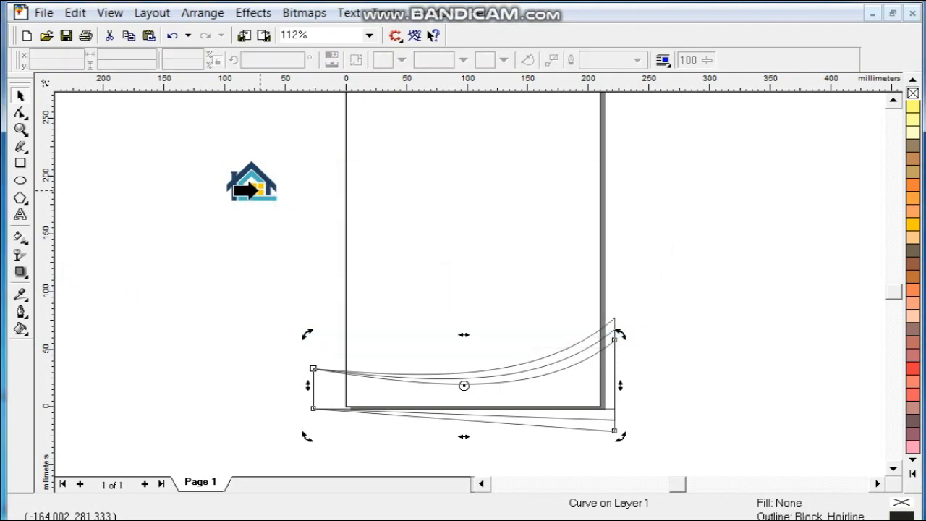
left_click(250, 192)
Step: Copy the logo's dark blue fill onto the second wave shape
left_click(586, 359)
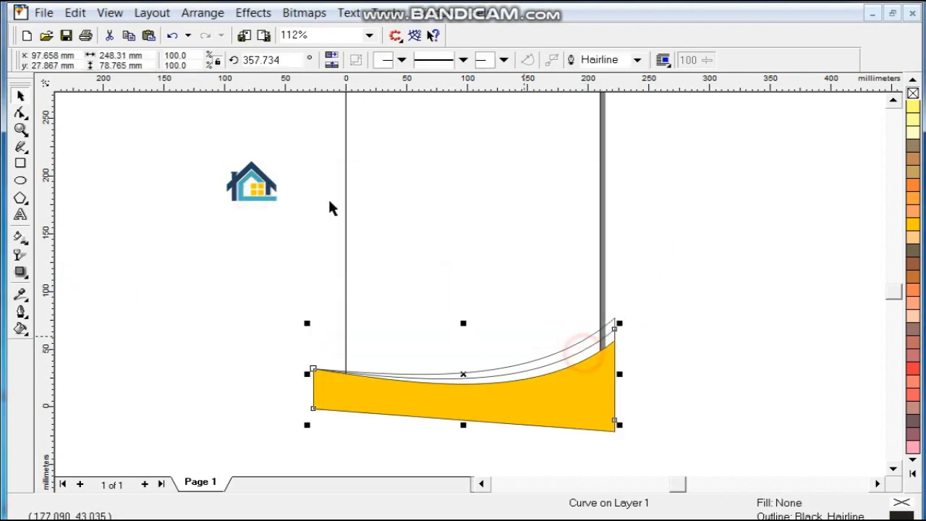
left_click(76, 12)
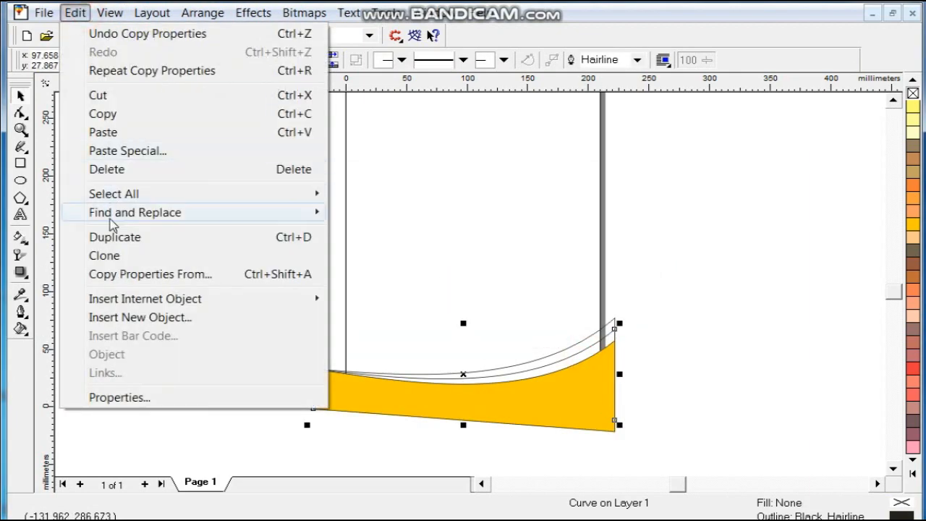
left_click(123, 273)
left_click(524, 293)
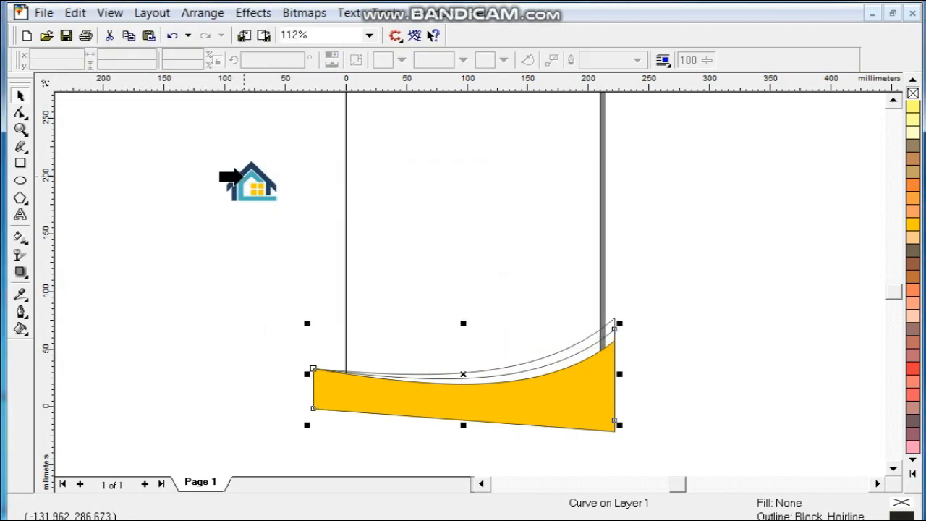
left_click(245, 176)
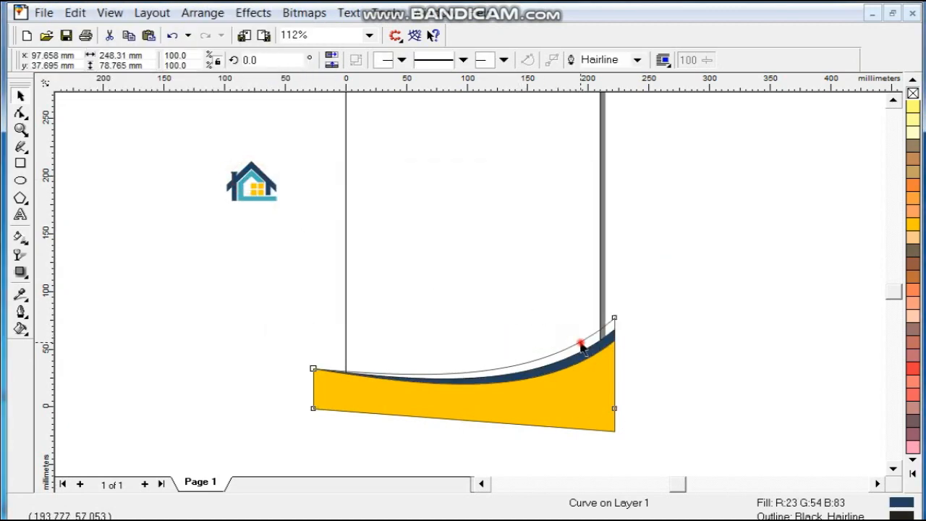
Step: Copy the light blue fill onto the third wave and remove all three waves' outlines
left_click(75, 12)
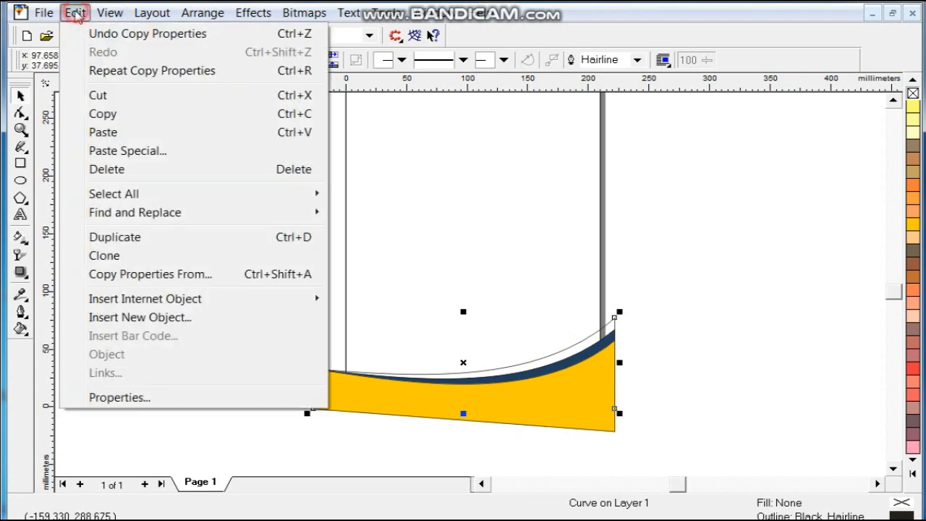
left_click(147, 271)
left_click(467, 290)
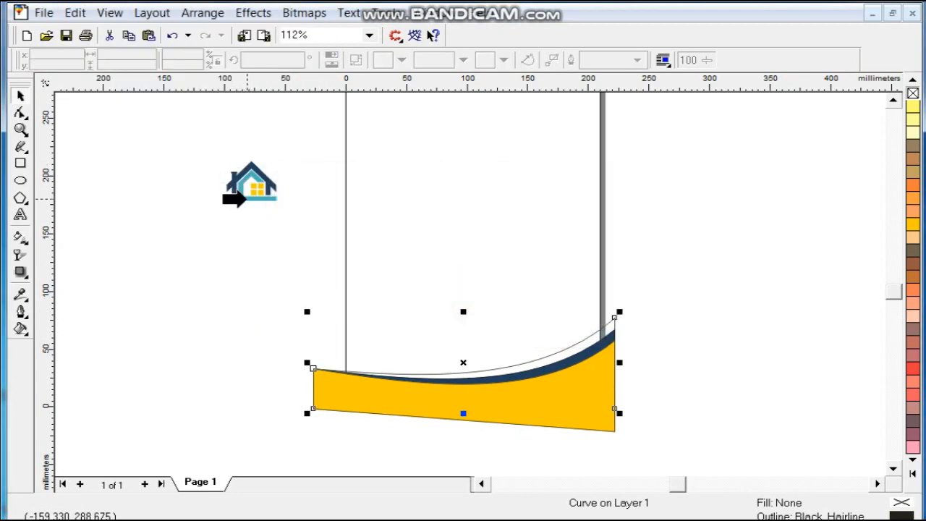
left_click(246, 197)
left_click_drag(248, 283, 662, 440)
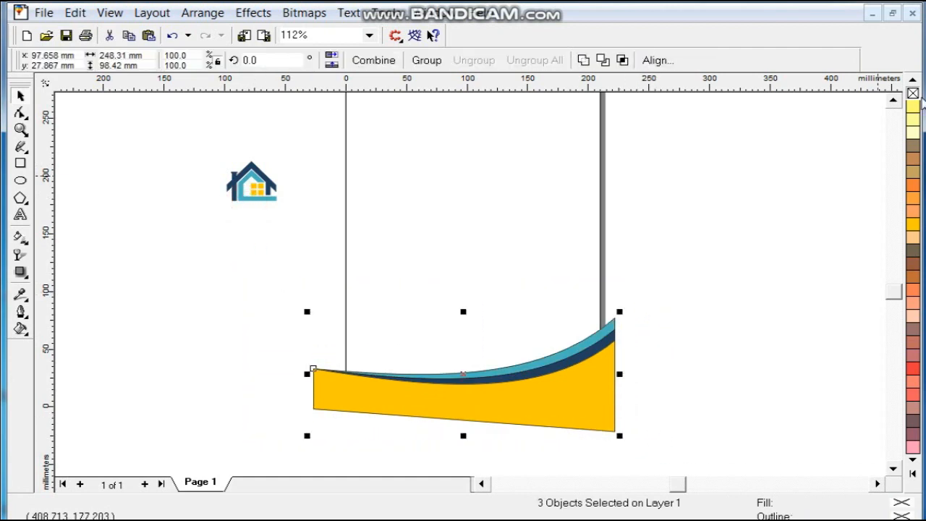
right_click(914, 94)
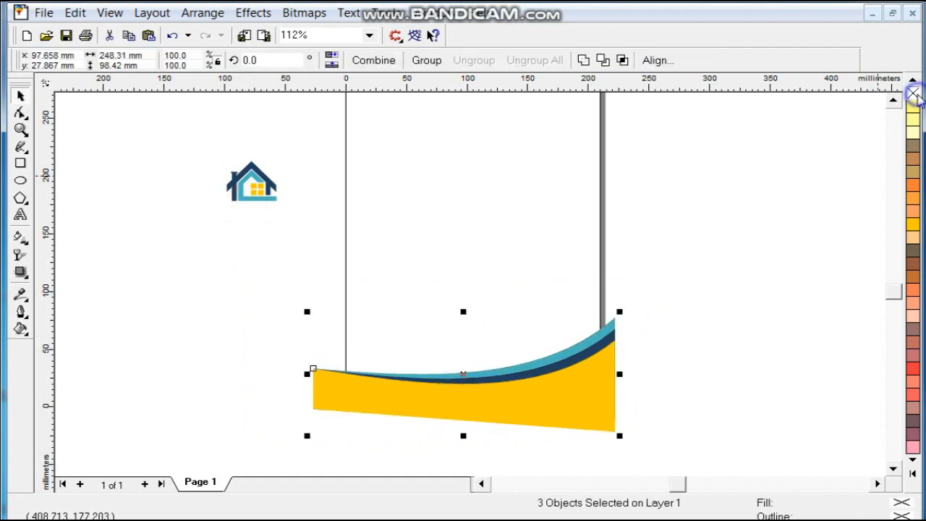
Step: PowerClip the wave footer inside the page rectangle
left_click(260, 14)
mouse_move(362, 142)
left_click(452, 136)
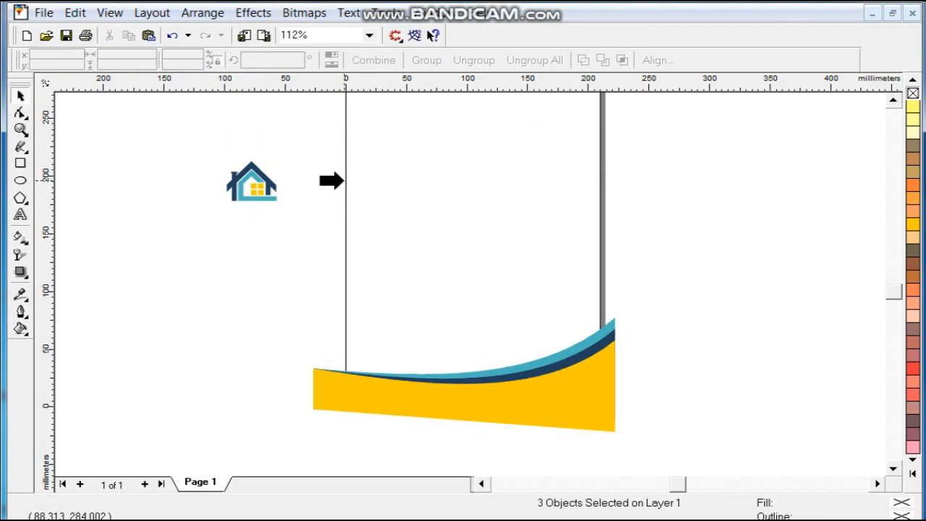
left_click(346, 181)
Step: Move the whole house logo to the page's top-left corner
key("shift+F4")
left_click(210, 279)
left_click_drag(182, 172, 296, 282)
left_click_drag(239, 233, 399, 161)
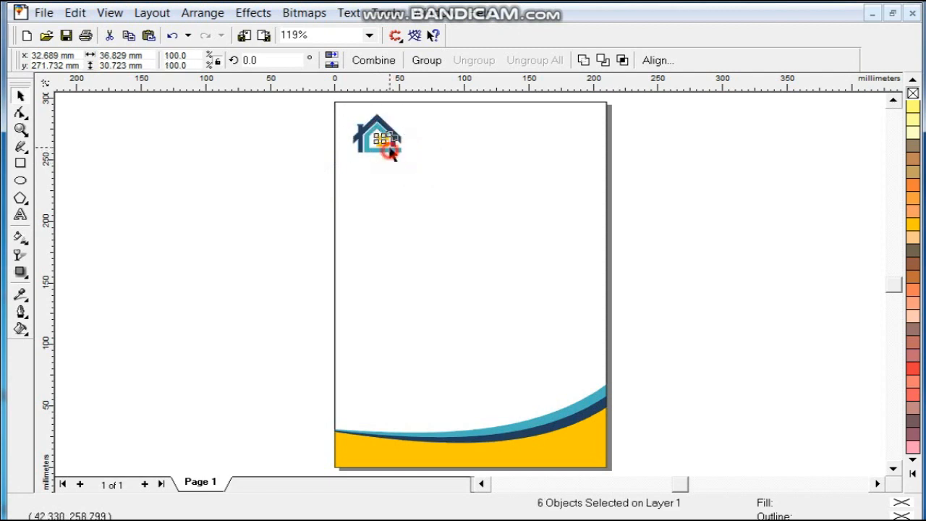
left_click(250, 213)
Step: Zoom in on the page's top-left and start a text line below the logo
left_click(21, 130)
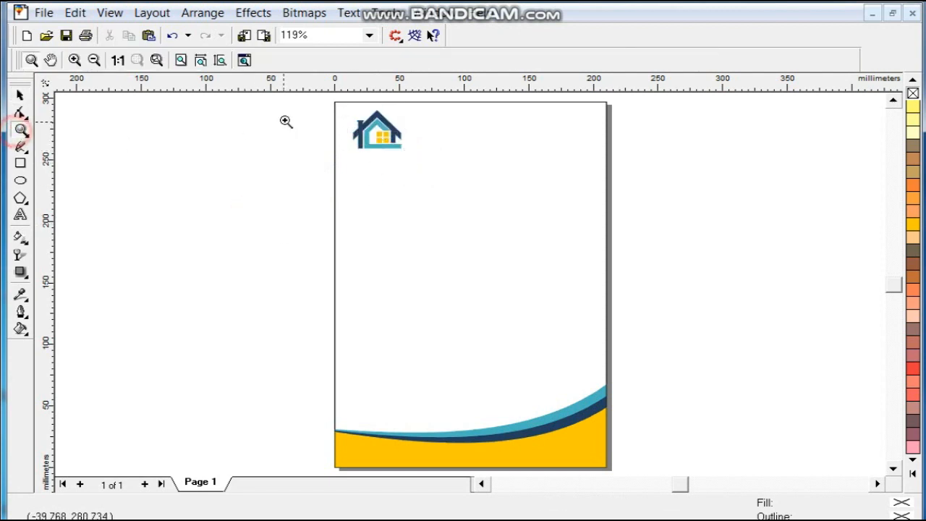
scroll(315, 101, "up", 1)
left_click_drag(316, 111, 619, 230)
left_click(20, 215)
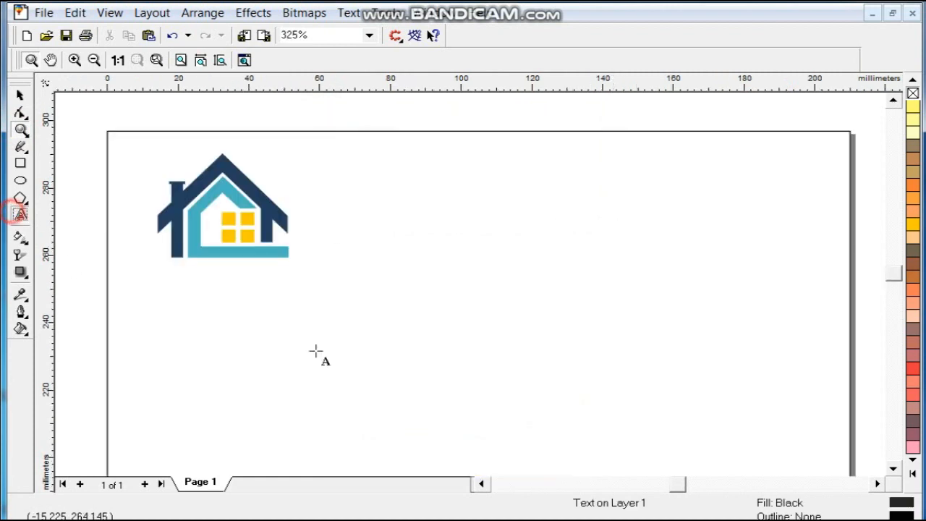
left_click(318, 348)
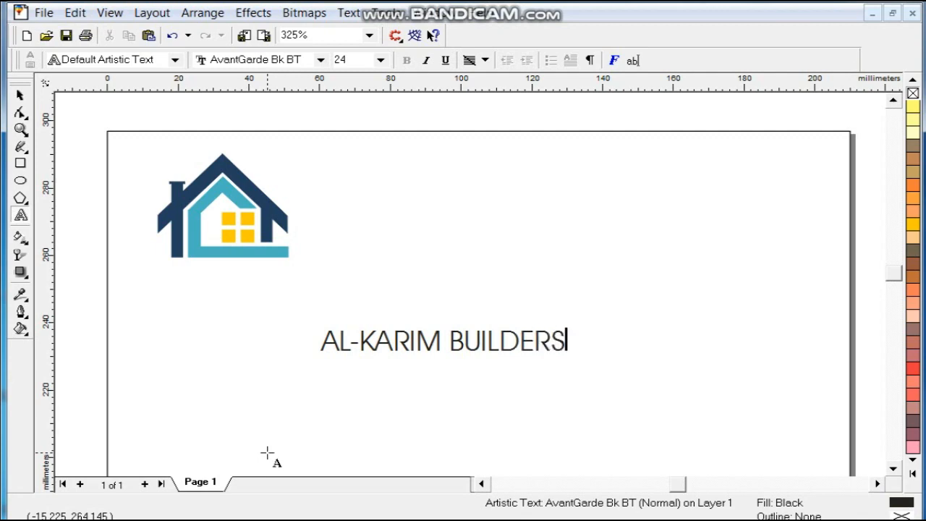
Step: Set the company-name text to AvantGarde Md BT and scale it to the logo's width beneath the logo
left_click(16, 92)
left_click(369, 62)
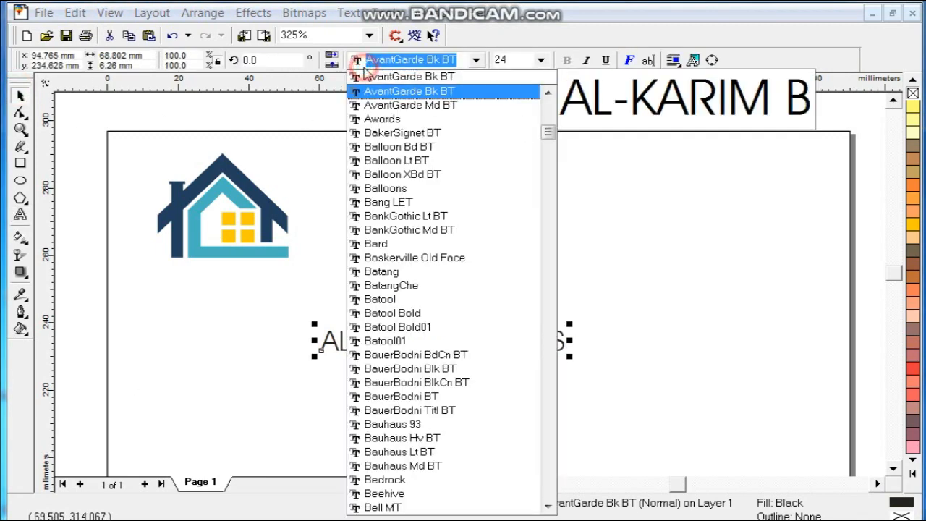
left_click(376, 106)
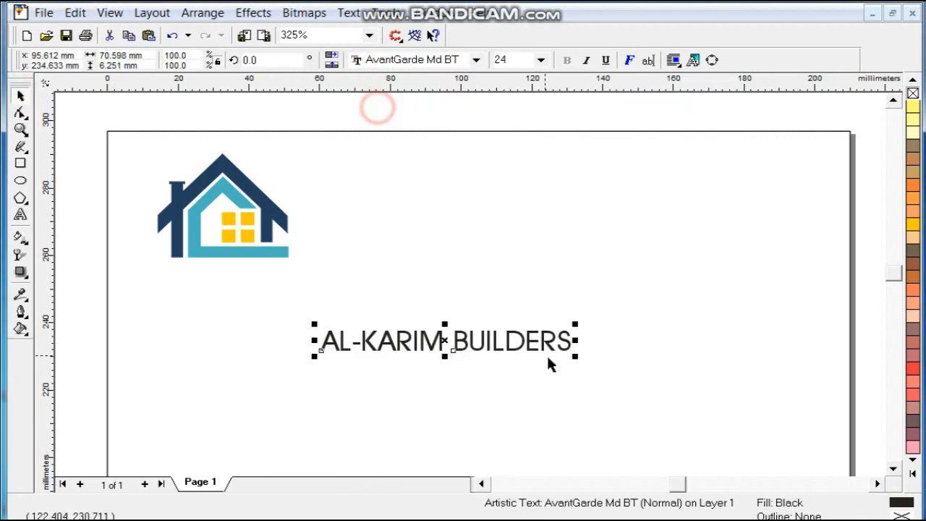
left_click_drag(572, 359, 480, 355)
left_click_drag(414, 341, 218, 271)
left_click_drag(136, 281, 147, 280)
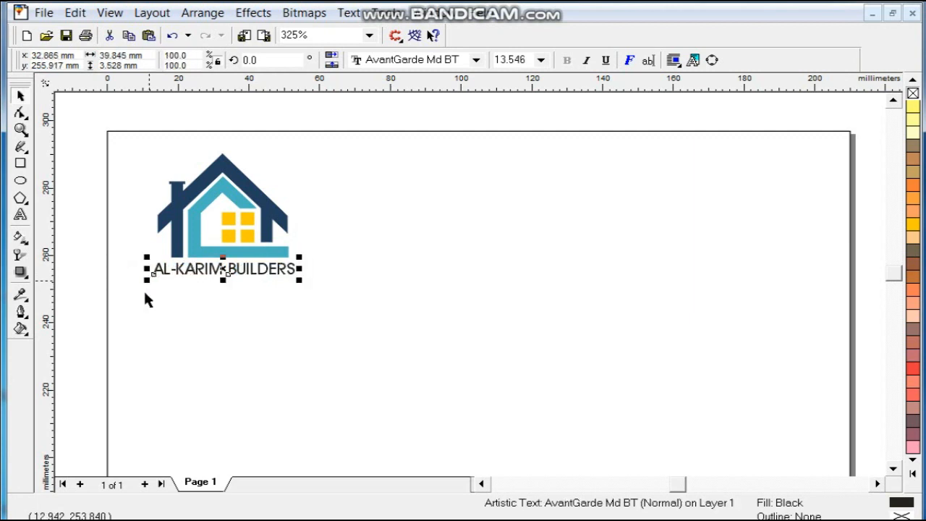
left_click(346, 299)
Step: Drop a copy of the caption to the right and break it apart into AL-KARIM and BUILDERS
left_click_drag(257, 274, 472, 210)
right_click(472, 210)
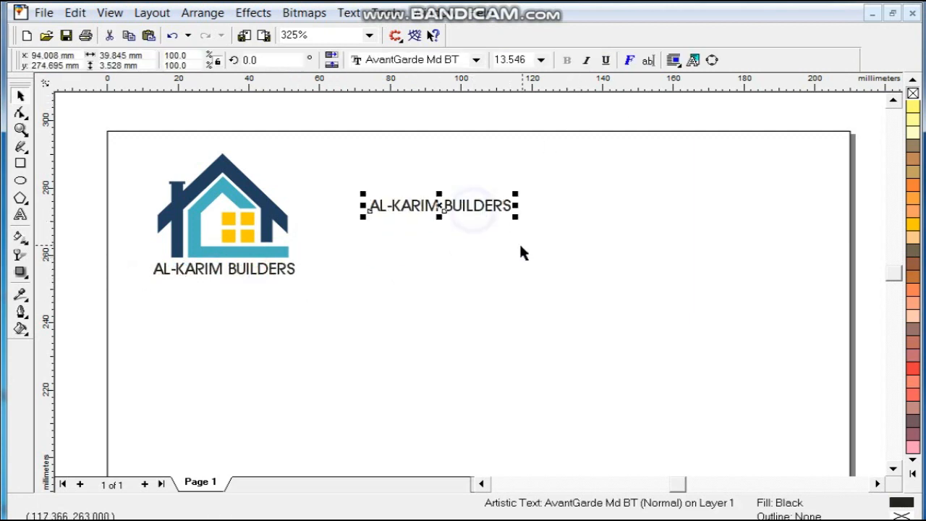
key("ctrl+k")
left_click_drag(461, 197, 554, 285)
left_click_drag(469, 210, 469, 326)
Step: Enlarge AL-KARIM into a large title beside the logo, with BUILDERS tucked under its right end
left_click(393, 203)
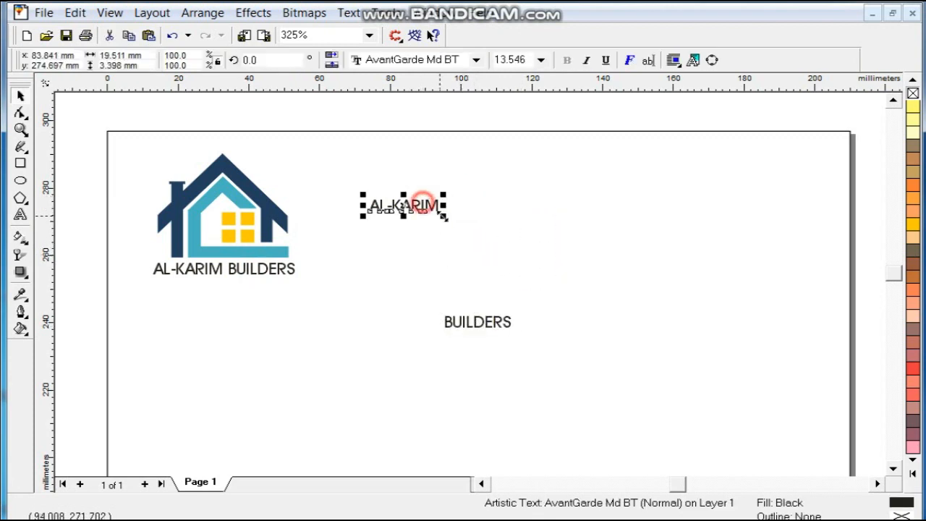
left_click_drag(443, 194, 646, 189)
left_click_drag(572, 197, 514, 197)
left_click_drag(616, 217, 559, 209)
left_click_drag(497, 327, 537, 224)
left_click_drag(478, 231, 457, 245)
left_click_drag(536, 232, 542, 226)
left_click(506, 191)
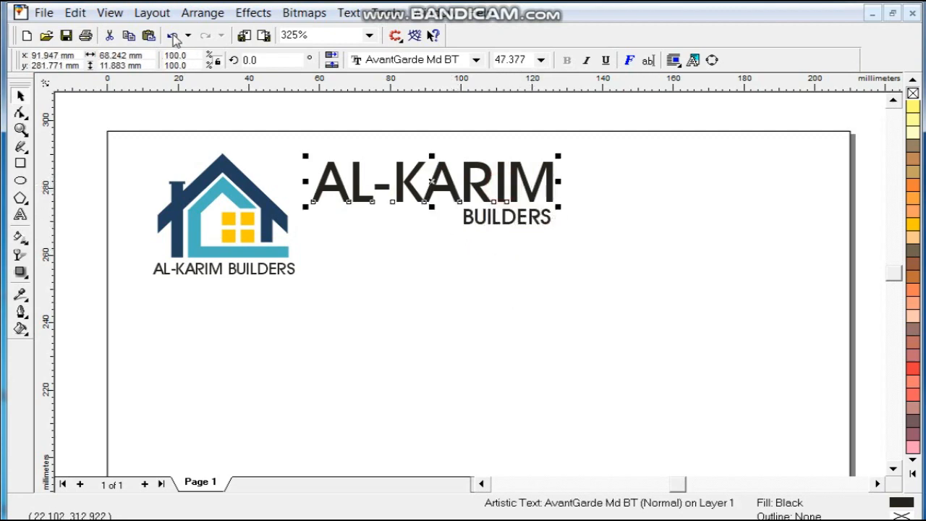
Step: Copy the fill from the navy logo part onto AL-KARIM
left_click(73, 13)
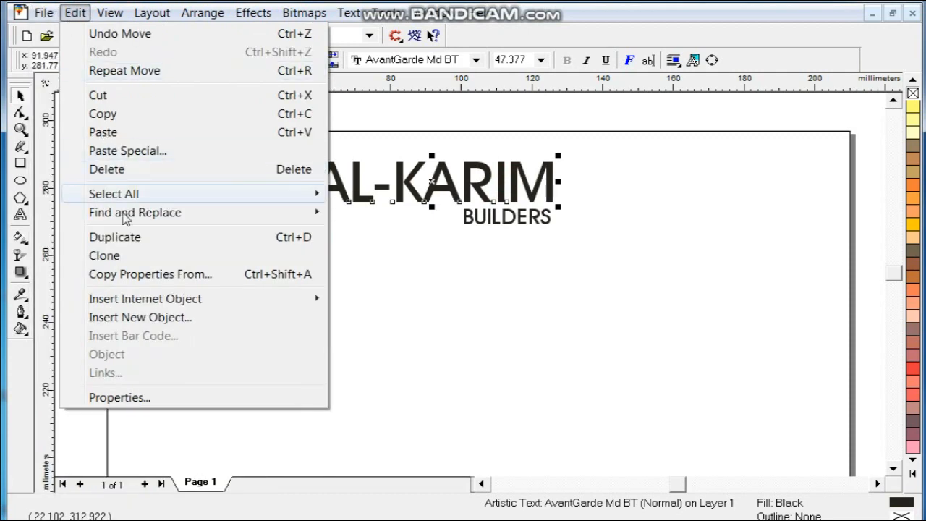
left_click(133, 274)
left_click(480, 295)
left_click(265, 204)
Step: Give BUILDERS the fill of the teal logo part
left_click(476, 225)
left_click(74, 12)
left_click(149, 272)
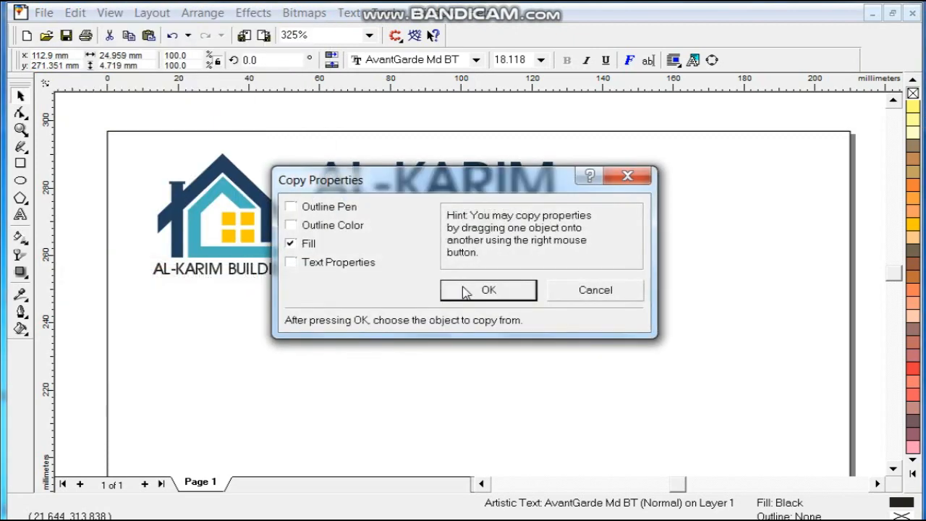
left_click(464, 291)
left_click(232, 192)
Step: Place a copy of the teal BUILDERS word at the page's upper right
left_click(434, 283)
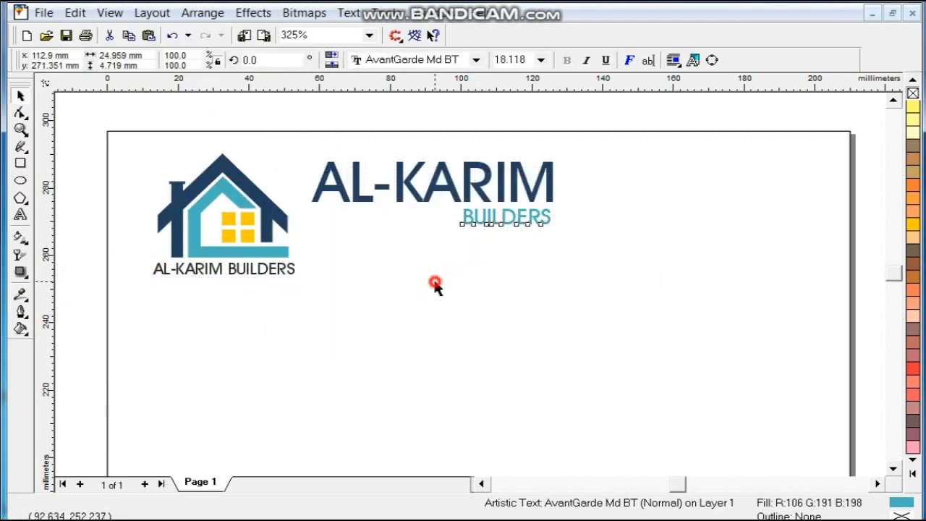
left_click(294, 137)
left_click_drag(530, 218, 727, 177)
Step: Replace the copied text with the contact's name and duplicate it just below
left_click(21, 215)
key("ctrl+a")
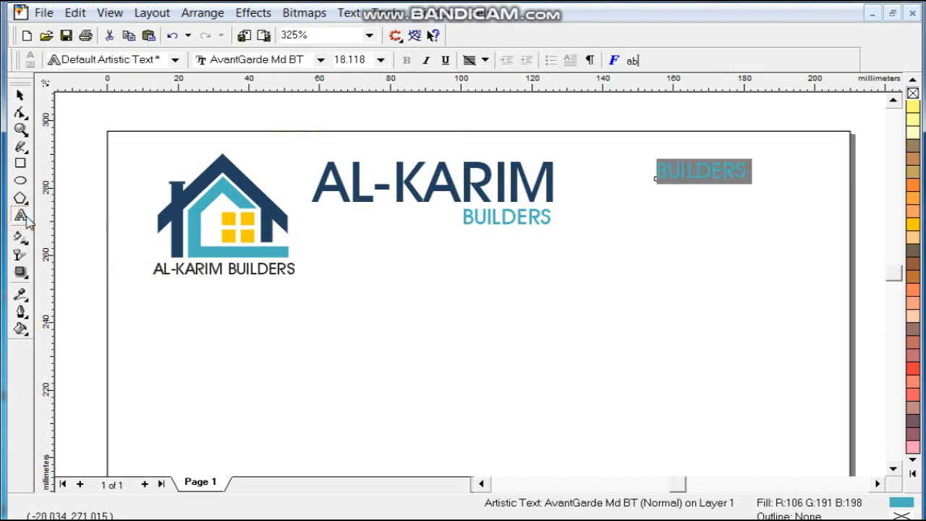
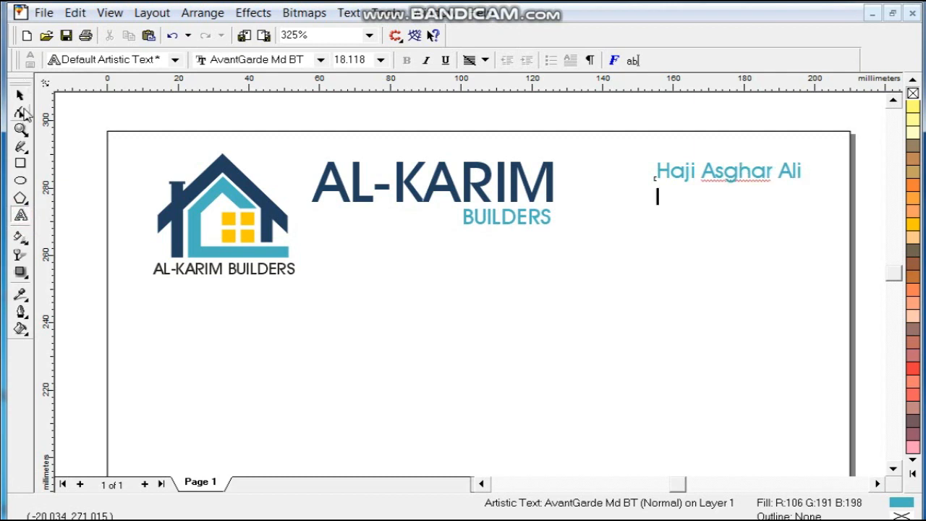
left_click(20, 95)
left_click_drag(771, 172, 771, 210)
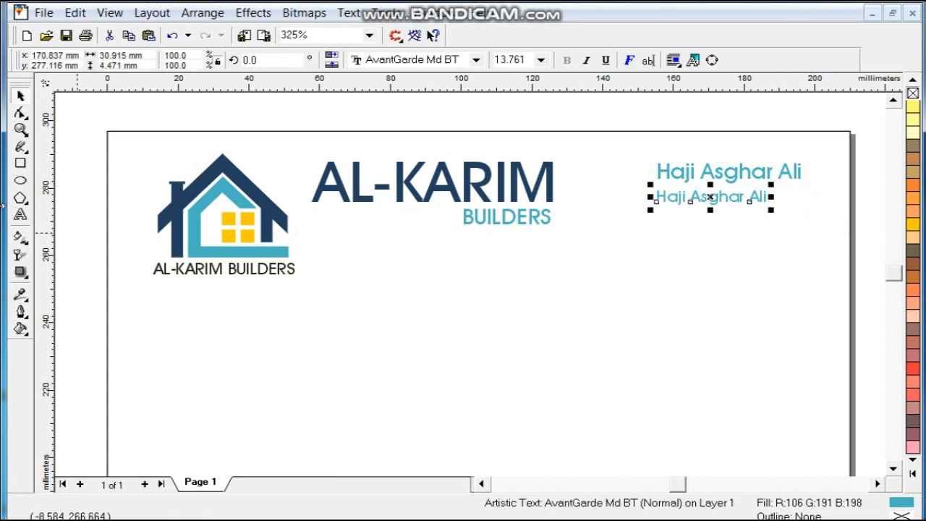
Step: Change the lower copy's text to the contact phone number
left_click(20, 221)
key("ctrl+a")
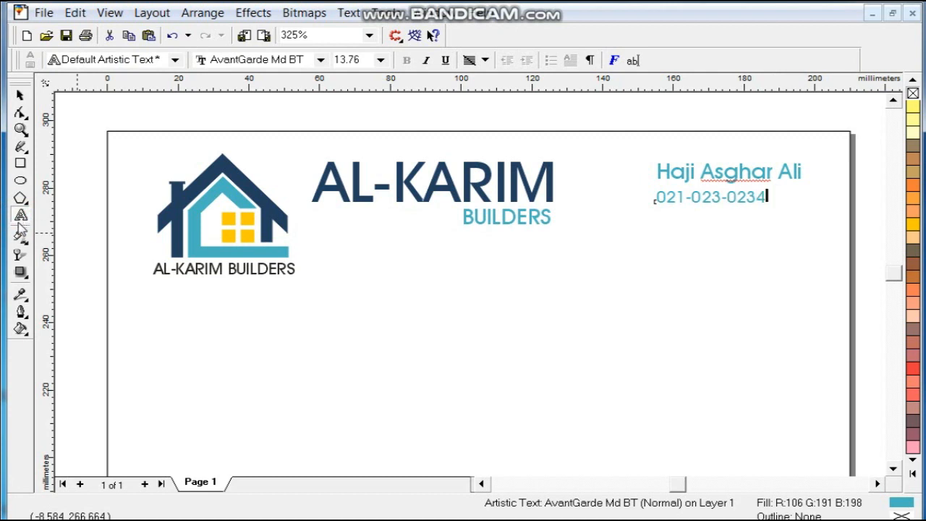
left_click(29, 95)
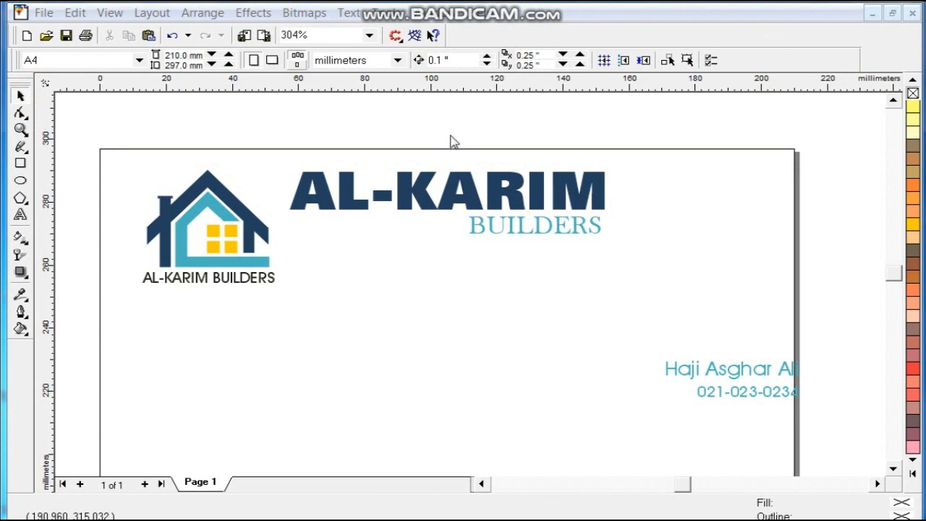
Step: Move and slightly shrink the name and phone lines into the letterhead's top-right corner
left_click_drag(269, 138, 819, 410)
left_click_drag(761, 369, 741, 185)
left_click_drag(640, 219, 645, 220)
left_click(655, 249)
left_click(697, 208)
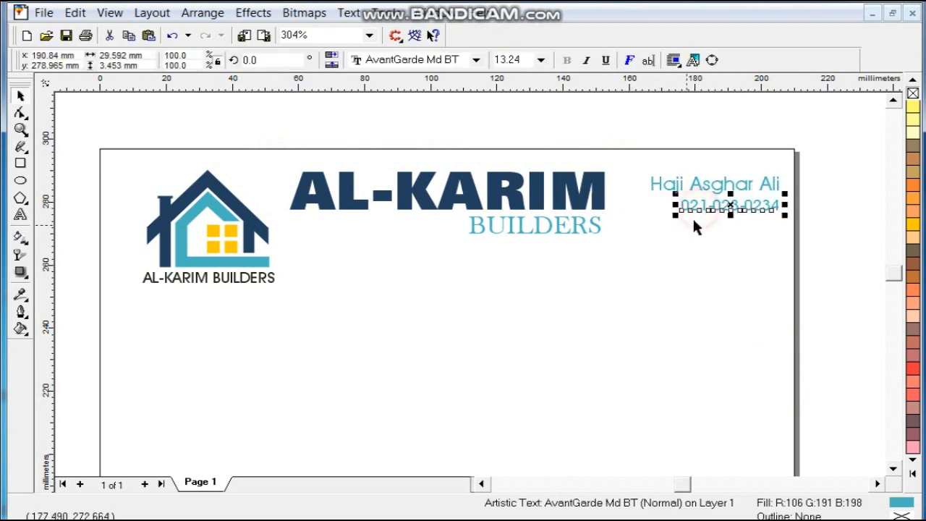
left_click(748, 236)
key("shift+F4")
left_click(605, 251)
left_click(630, 257)
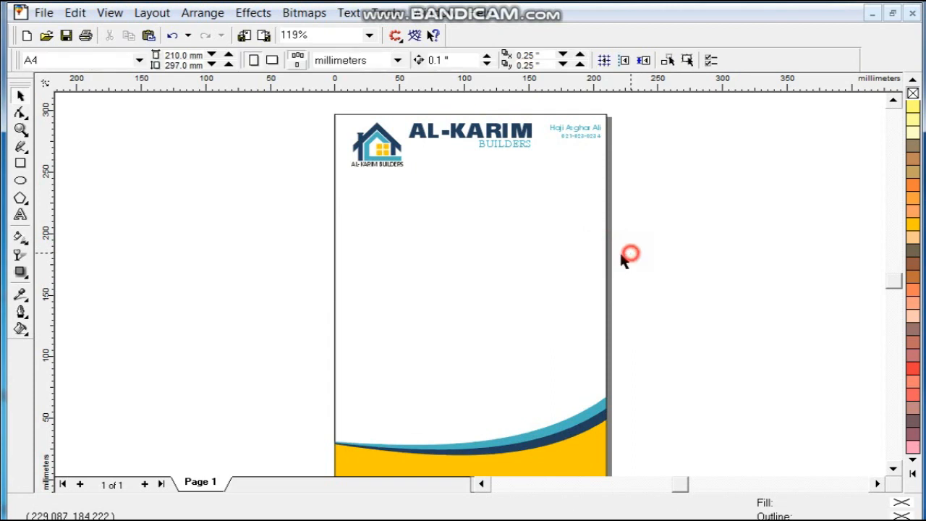
Step: Draw a rectangle left of the page and size it 3.5" × 2" for the business card
left_click(579, 143)
left_click(614, 141)
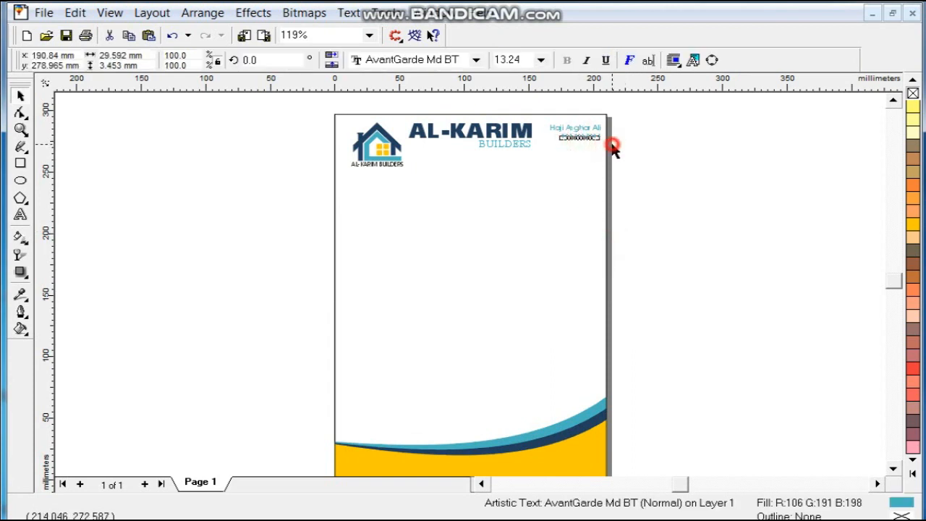
left_click(20, 129)
left_click_drag(108, 106, 661, 280)
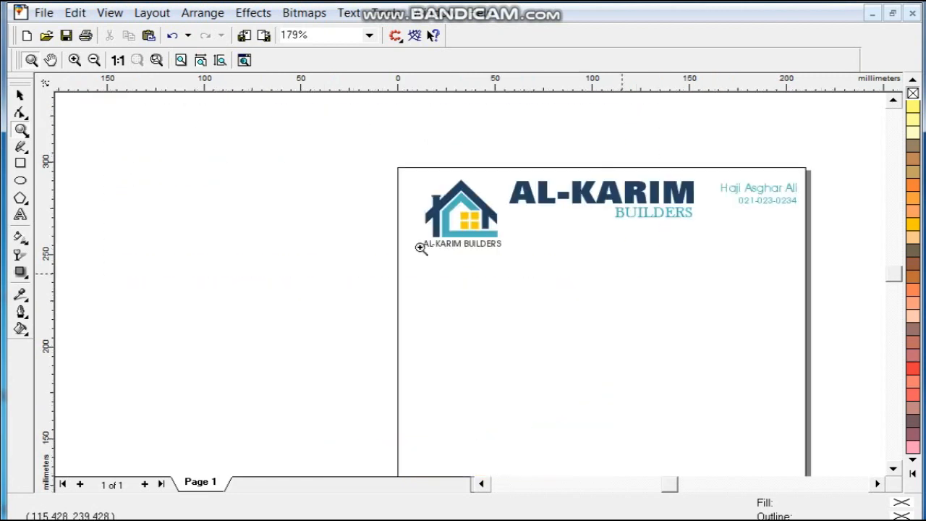
left_click(20, 162)
left_click_drag(160, 203, 348, 299)
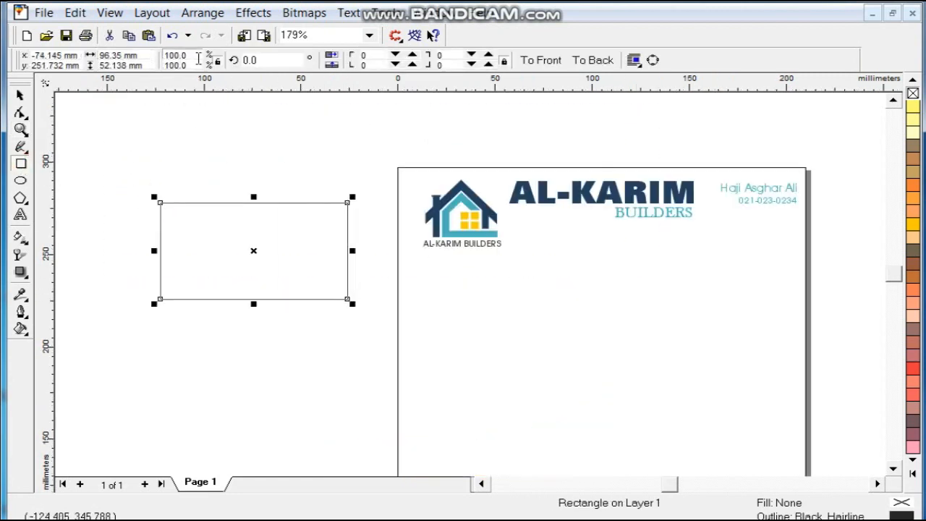
left_click(148, 58)
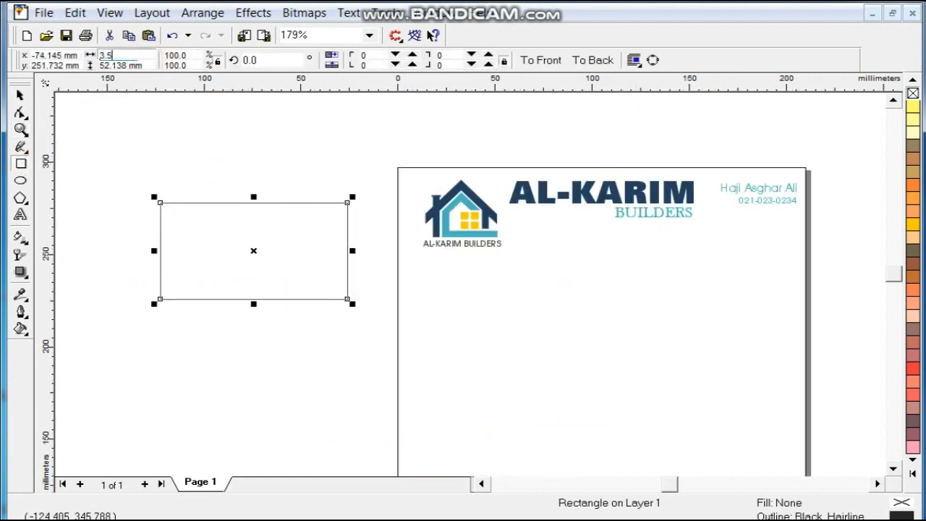
type("3.5\"")
key("Tab")
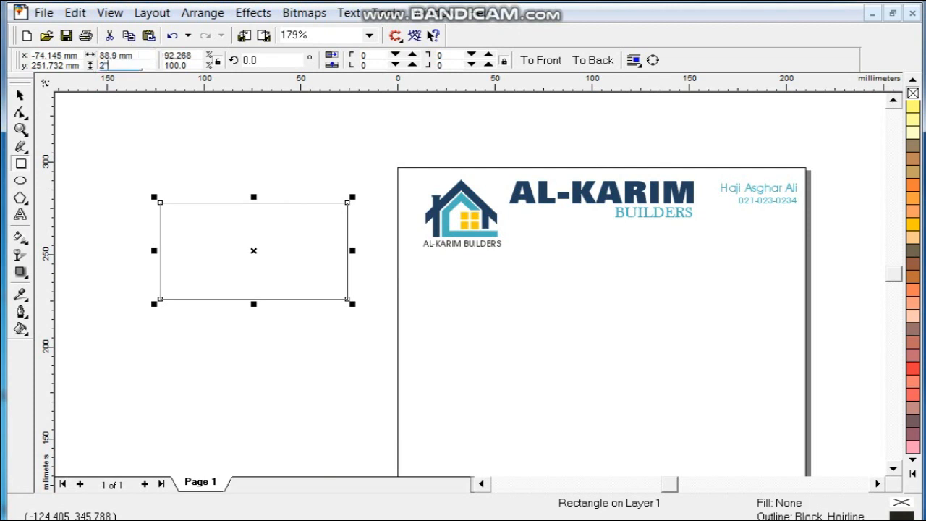
type("2\"")
key("Return")
Step: Select the letterhead's clipped wave footer
left_click(23, 96)
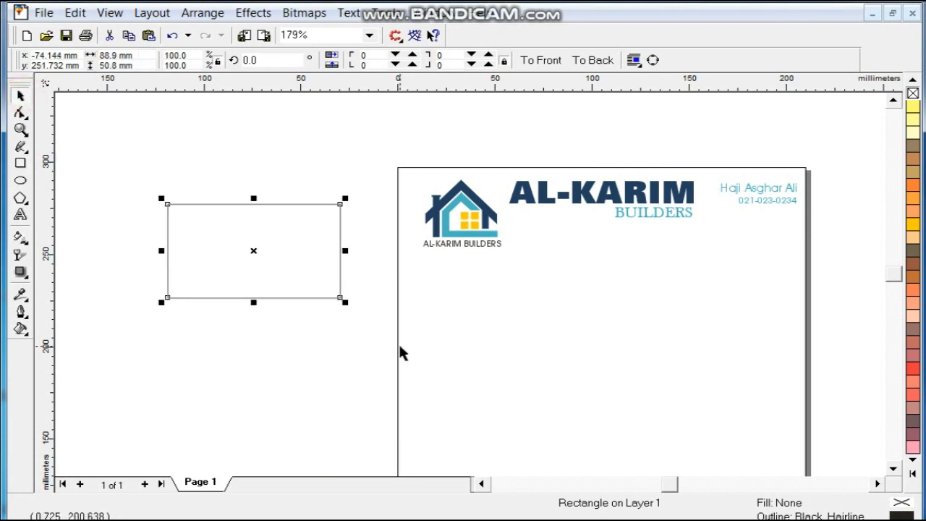
left_click(401, 351)
scroll(401, 351, "down", 1)
Step: Drop a copy of the letterhead wave beside the card and extract it from its PowerClip
left_click_drag(577, 449, 144, 296)
right_click(145, 296)
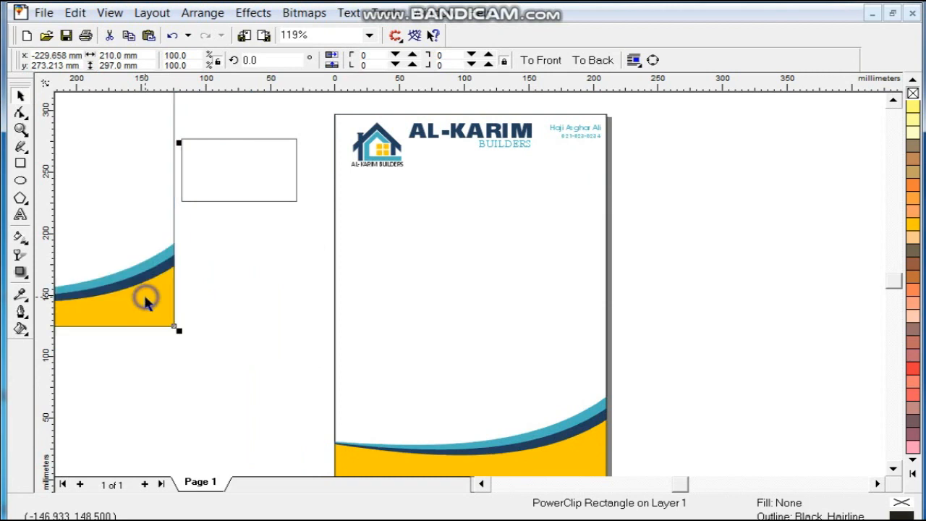
key("alt+c")
key("w")
key("x")
left_click(259, 298)
Step: Scale the three wave bands down and PowerClip them inside the card rectangle
left_click_drag(207, 213, 0, 391)
left_click_drag(330, 317, 490, 230)
left_click_drag(550, 259, 427, 185)
key("shift+F2")
key("F3")
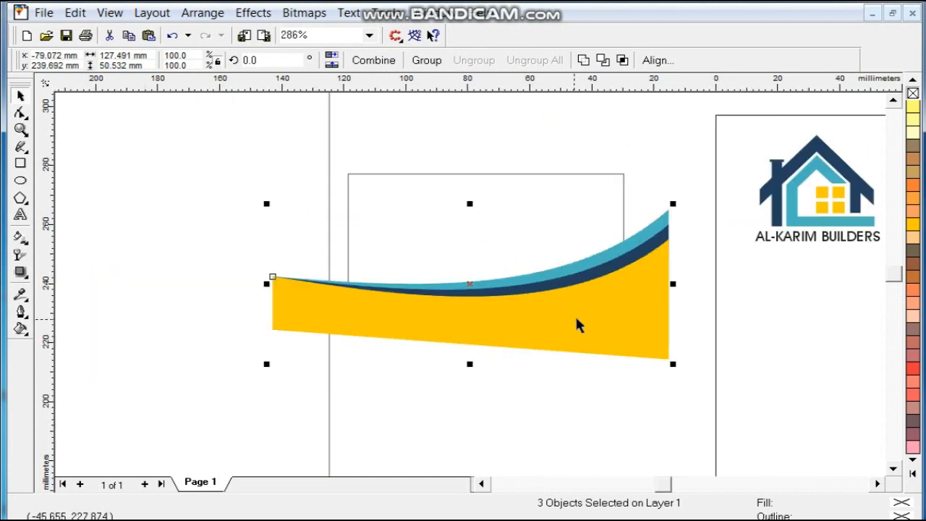
left_click(579, 320)
left_click_drag(666, 213, 620, 230)
left_click_drag(590, 320, 612, 324)
left_click(624, 201)
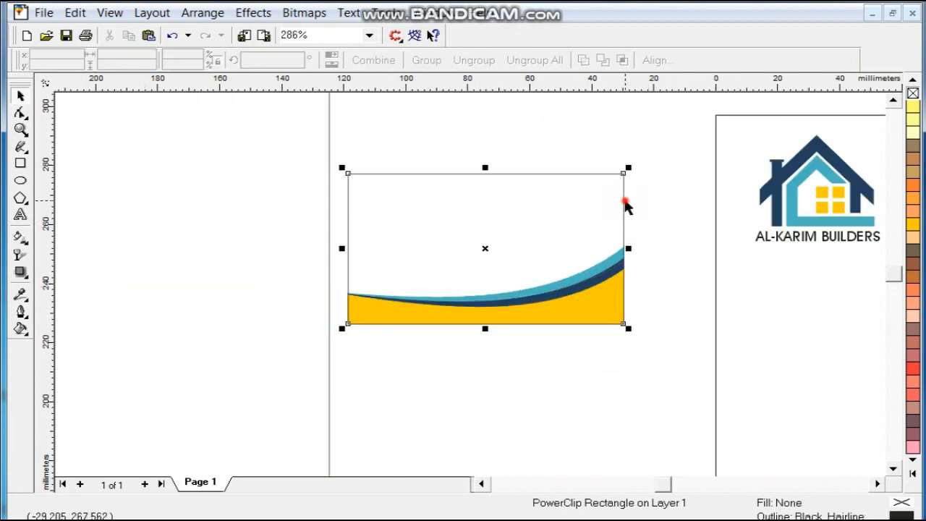
left_click(645, 222)
key("F3")
Step: Drop a copy of the house logo onto the business card
left_click_drag(586, 201, 487, 283)
right_click(488, 283)
left_click(544, 304)
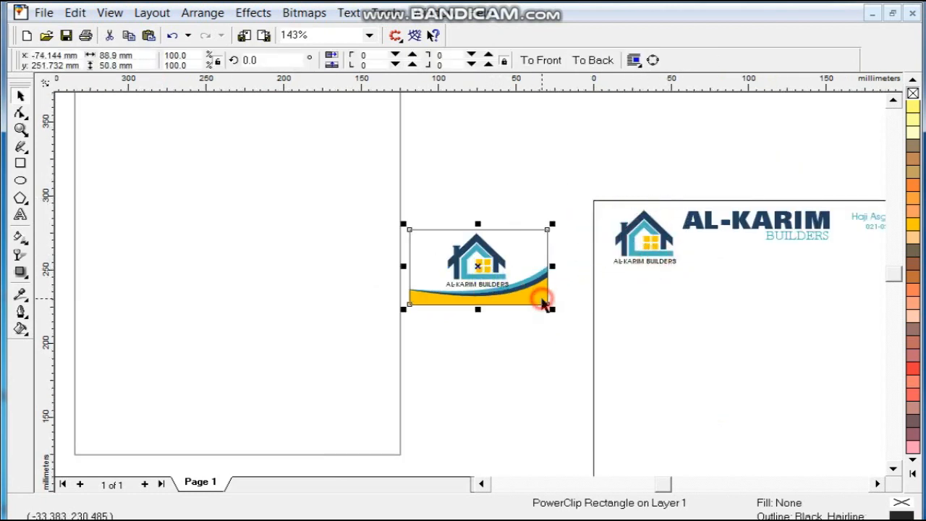
key("shift+F2")
Step: Shrink the card's logo to about a third and place it at the top-left
left_click(501, 282)
left_click_drag(617, 116, 557, 208)
left_click_drag(463, 255, 199, 155)
mouse_move(250, 195)
left_mouse_down()
mouse_move(258, 201)
mouse_move(240, 197)
left_mouse_up()
left_click(325, 235)
Step: Bring a copy of the AL-KARIM BUILDERS wordmark from the letterhead onto the card
key("F3")
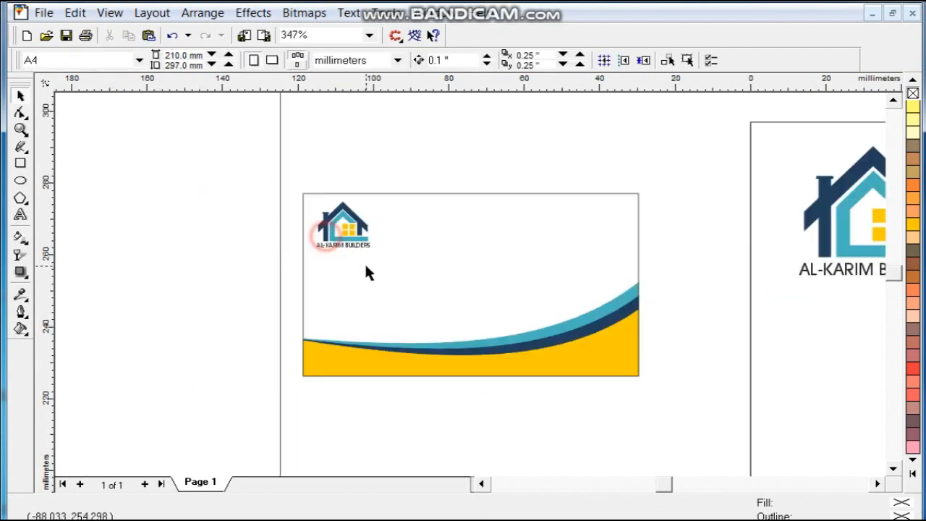
key("F3")
left_click_drag(813, 247, 391, 286)
left_click(428, 331)
key("shift+F2")
key("Escape")
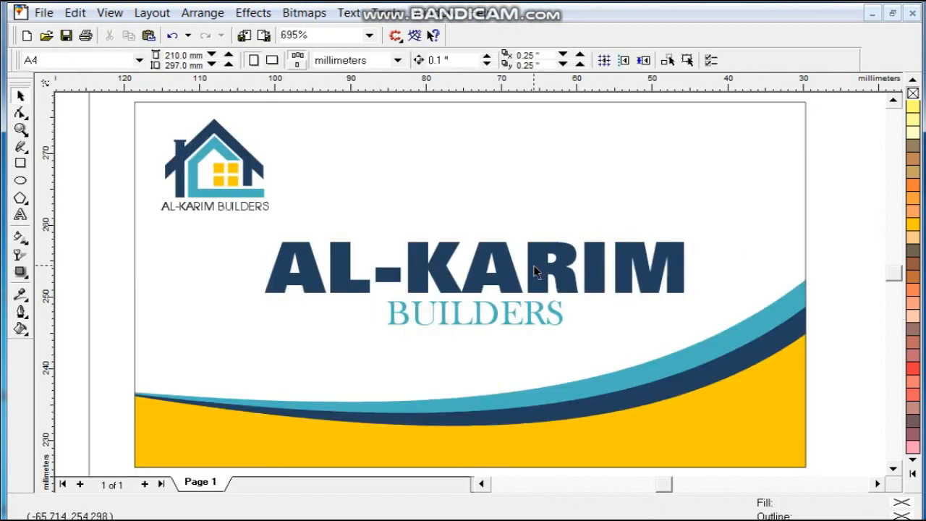
Step: Scale the card's wordmark to about 70% and centre it above the wave
left_click(534, 266)
left_click(532, 300, "shift")
left_click_drag(688, 329, 630, 321)
left_click_drag(510, 289, 506, 290)
left_click(620, 425, "shift")
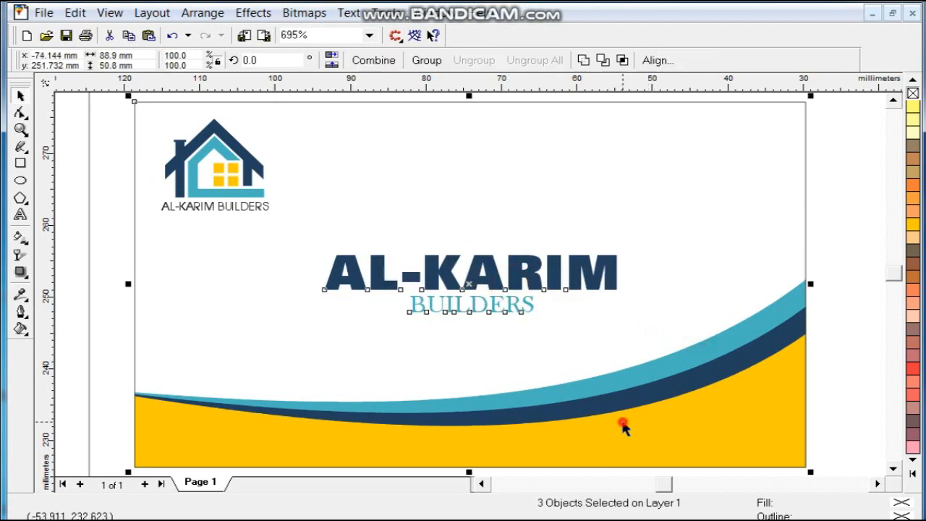
left_click(814, 393)
scroll(804, 384, "down", 2)
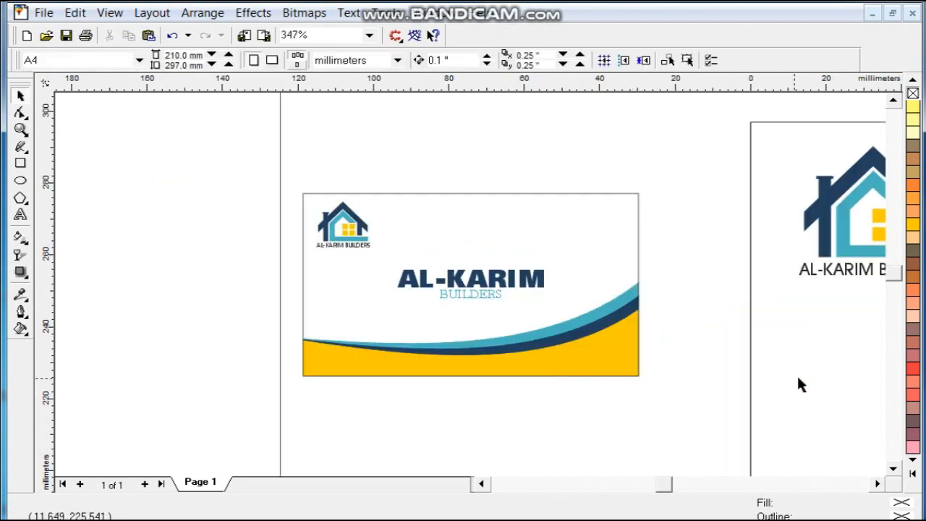
Step: Copy the letterhead's name and phone lines onto the card and shrink them to fit
left_click_drag(864, 186, 909, 291)
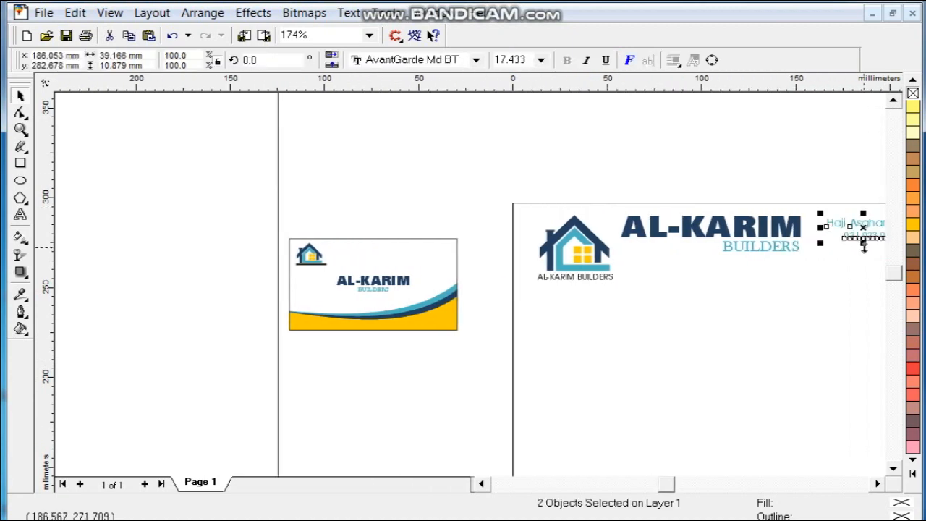
left_click_drag(865, 246, 395, 265)
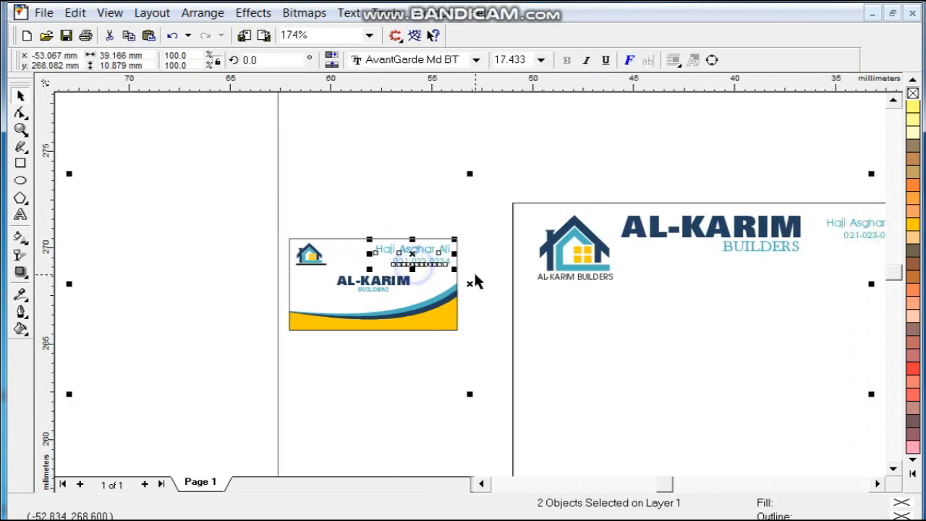
key("shift+F2")
left_click_drag(267, 341, 399, 328)
key("F3")
left_click(585, 366)
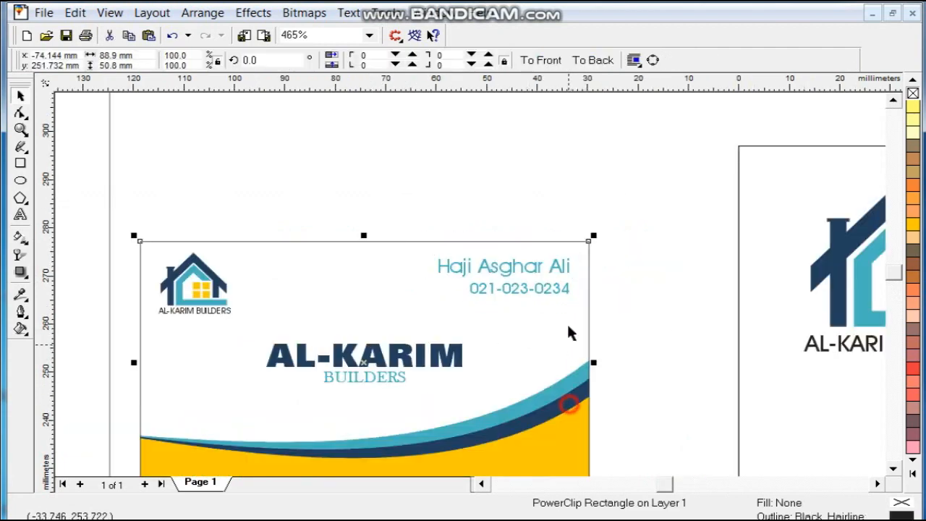
key("shift+F2")
key("Escape")
Step: Position the contact text at the card's top right and adjust the wordmark placement
left_click_drag(555, 96, 744, 177)
left_click_drag(829, 204, 240, 329)
left_click_drag(518, 271, 491, 269)
left_click(785, 326)
key("F3")
left_click(273, 248)
left_click(279, 244)
key("F4")
left_click(472, 289)
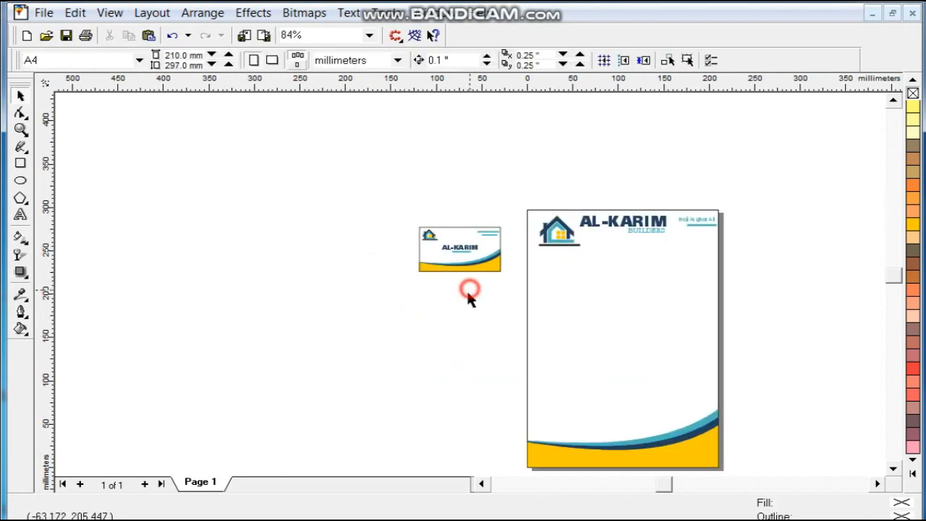
Step: Draw the 231 × 94.6 mm envelope rectangle in the empty area below the card
left_click(21, 130)
left_click_drag(260, 177, 621, 454)
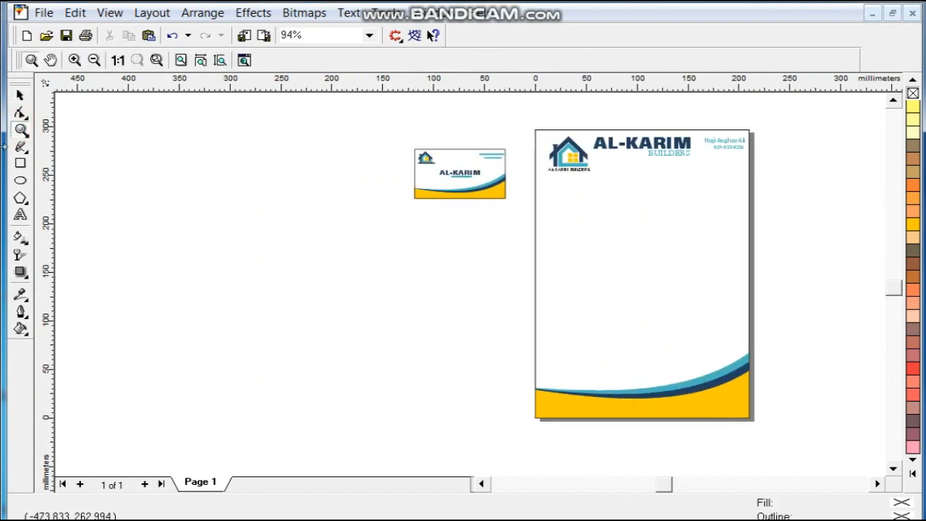
left_click(21, 164)
left_click_drag(231, 215, 467, 306)
key("shift+F2")
left_click(20, 96)
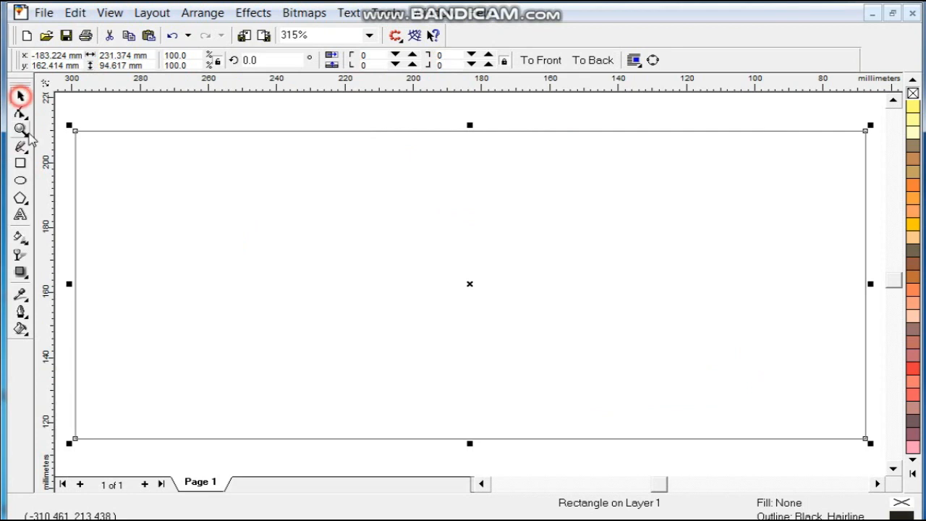
key("Escape")
Step: Draw a diagonal flap line from the envelope's top-left corner, then mirror a copy aligned to the right edge
left_click(21, 148)
left_click(73, 132)
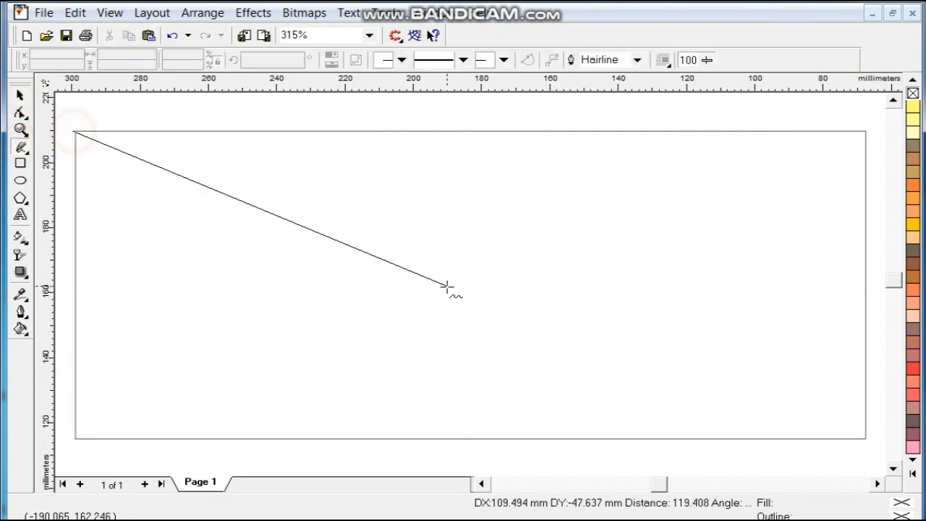
left_click(477, 310)
left_click(21, 97)
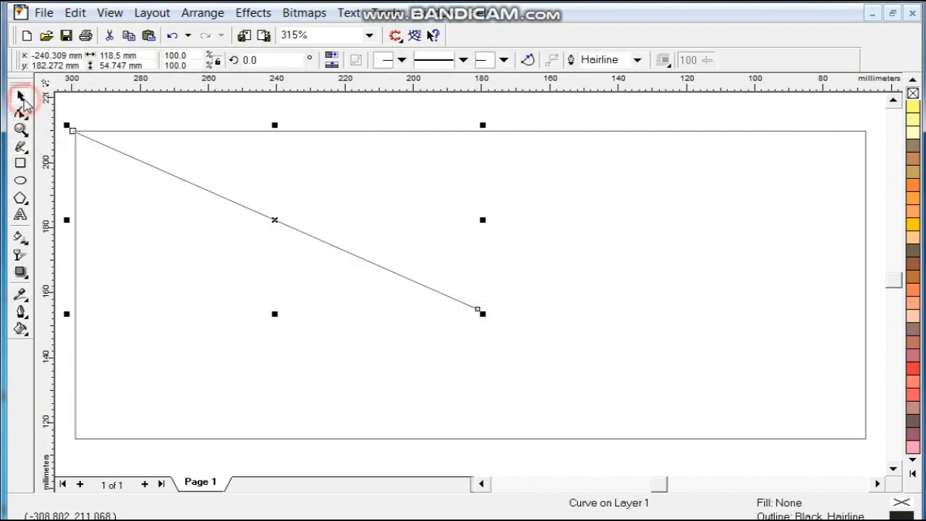
left_click(333, 58)
left_click(391, 133, "shift")
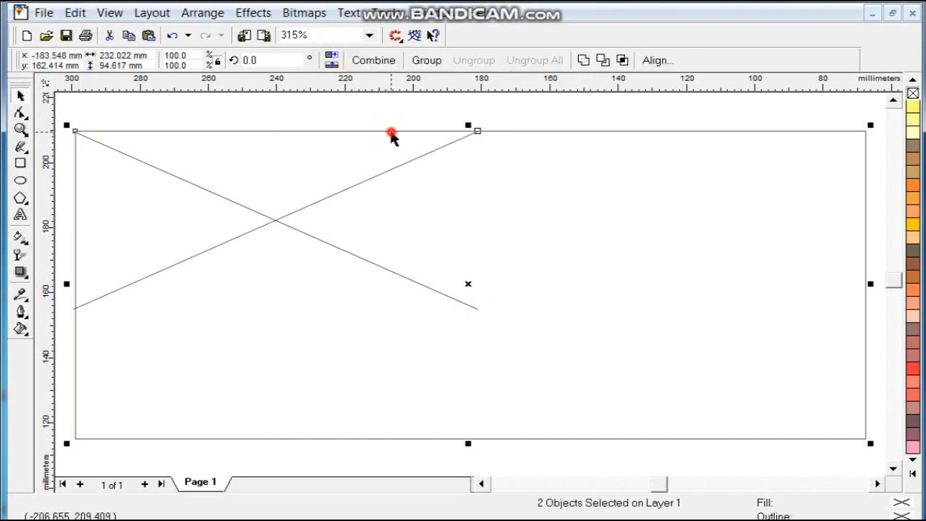
key("r")
key("Escape")
Step: Shorten the left flap line to meet the right one and group both lines into a V
left_click(440, 294)
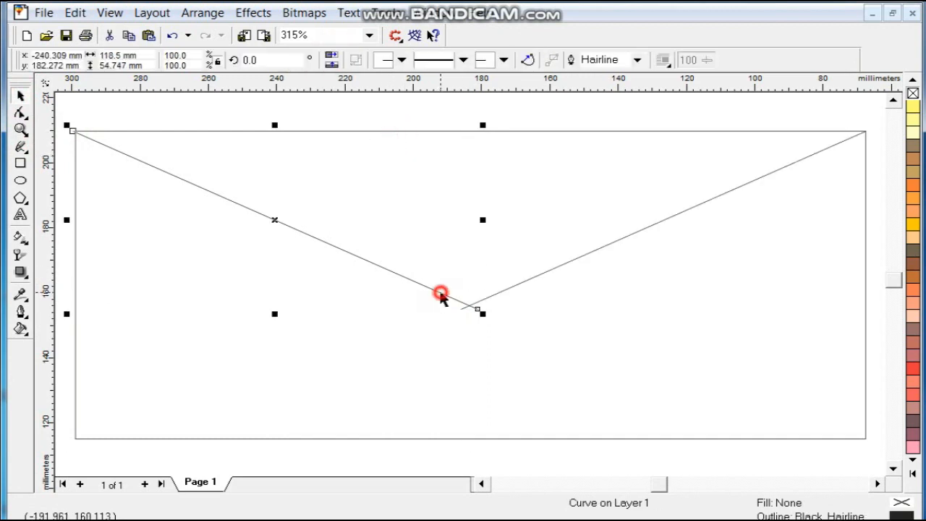
left_click_drag(480, 220, 464, 222)
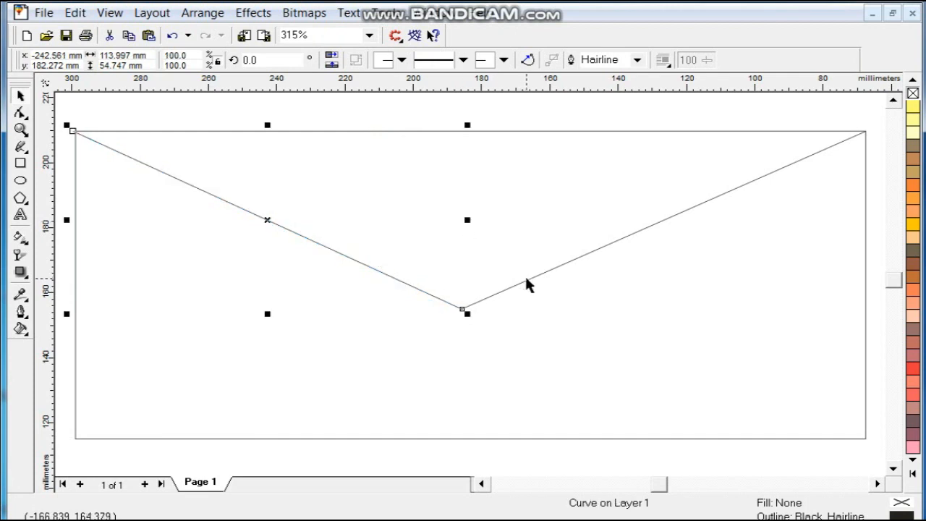
left_click(526, 279, "shift")
key("ctrl+g")
key("F3")
left_click_drag(569, 128, 385, 318)
Step: Copy the card's house logo and AL-KARIM BUILDERS wordmark onto the envelope's left side
left_click_drag(548, 99, 624, 138)
left_click_drag(601, 119, 370, 265)
right_click(333, 310)
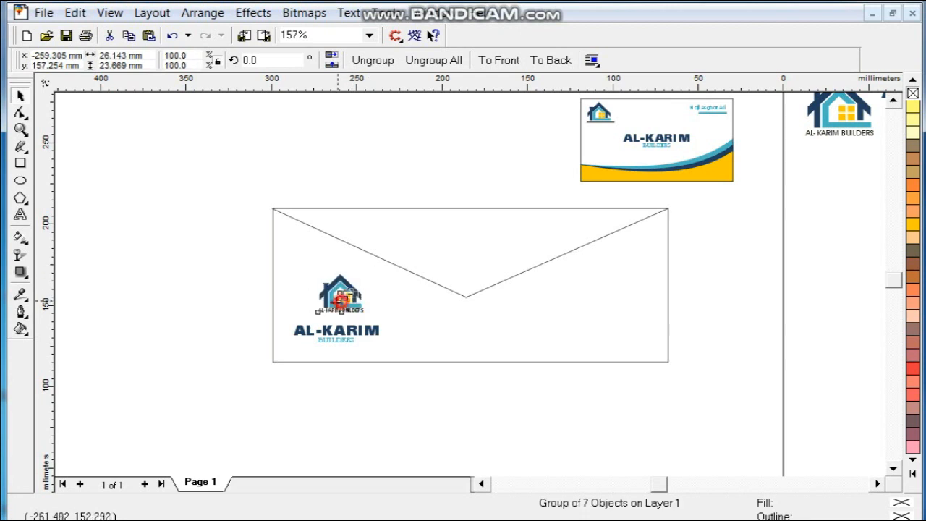
left_click(391, 406)
Step: Copy the card's wave, tilt it about 11.5°, and enlarge it over the envelope's lower right
left_click_drag(665, 172, 687, 427)
right_click(687, 428)
left_click(808, 372)
left_click_drag(790, 379, 583, 478)
left_click_drag(730, 399, 604, 352)
left_click(603, 353)
left_click_drag(642, 305, 750, 185)
left_click_drag(671, 337, 625, 326)
Step: PowerClip the wave inside the envelope rectangle and delete the leftover empty rectangle
left_click(668, 230)
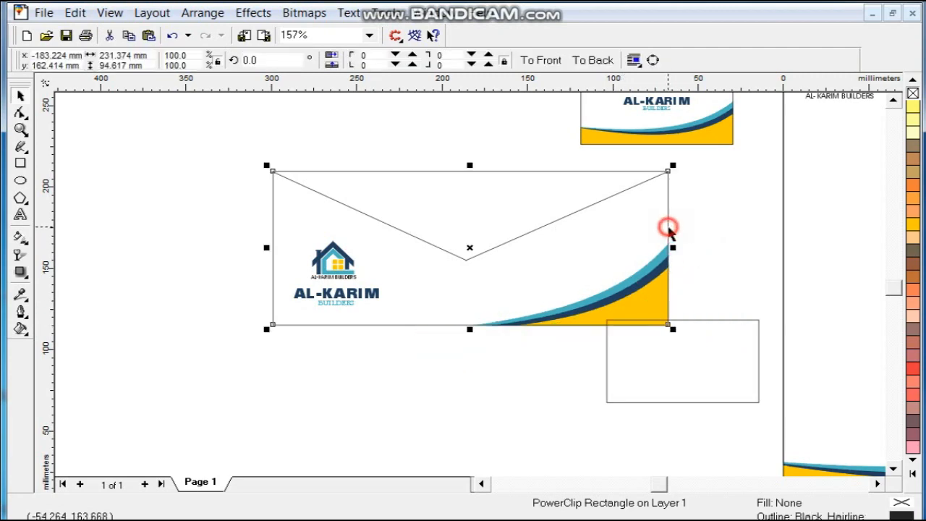
left_click(719, 248)
left_click(747, 324)
left_click(755, 320)
key("Delete")
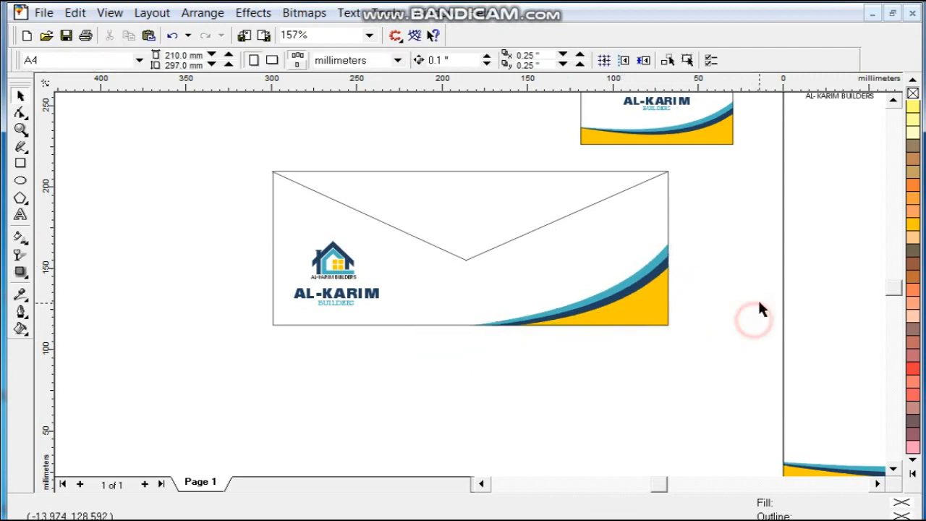
Step: Zoom to fit the letterhead, business card and envelope together for review
key("F3")
left_click_drag(326, 140, 834, 444)
key("shift+F2")
left_click(488, 336)
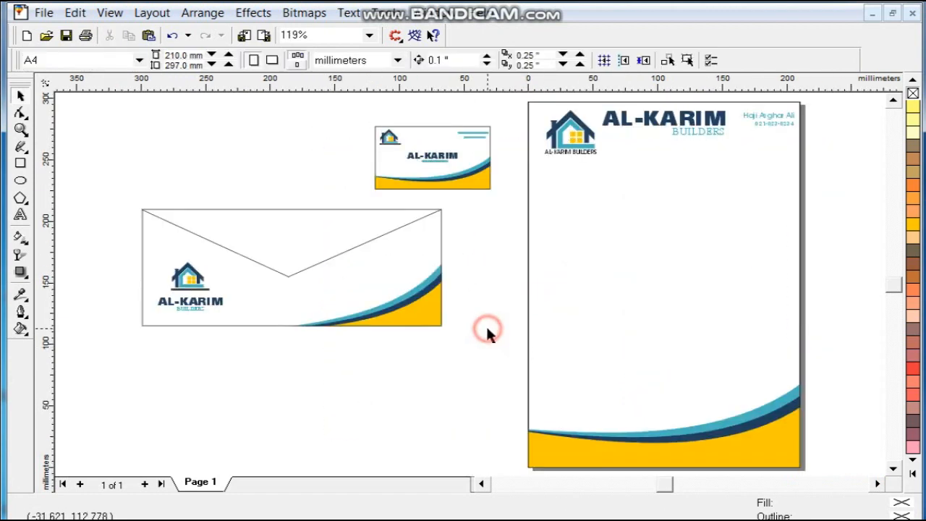